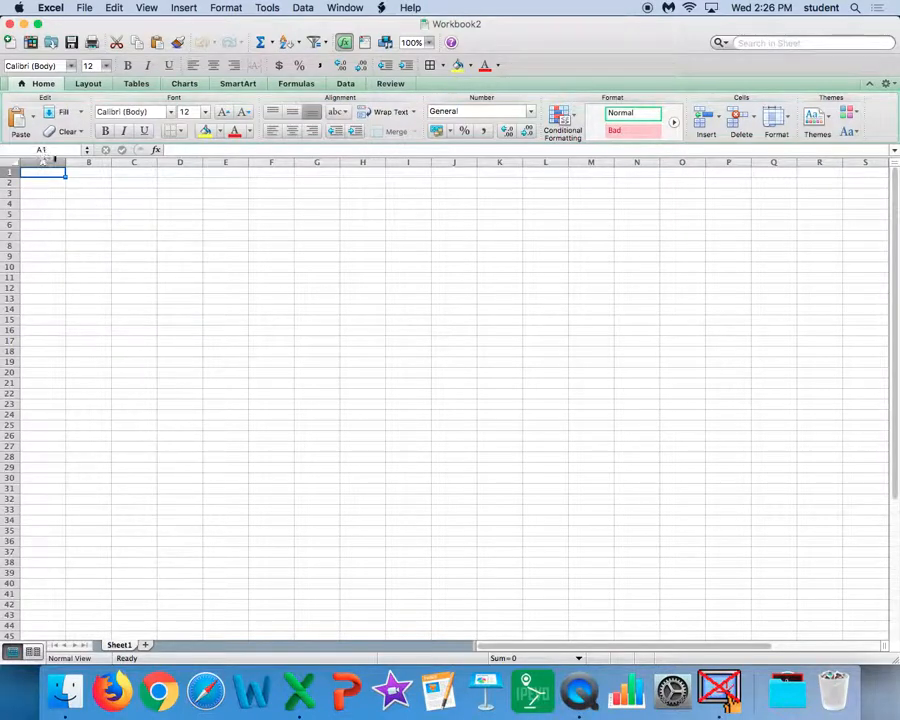
Step: Examine how far the empty worksheet's rows and columns extend, and return to the top-left area of the sheet
left_click(90, 192)
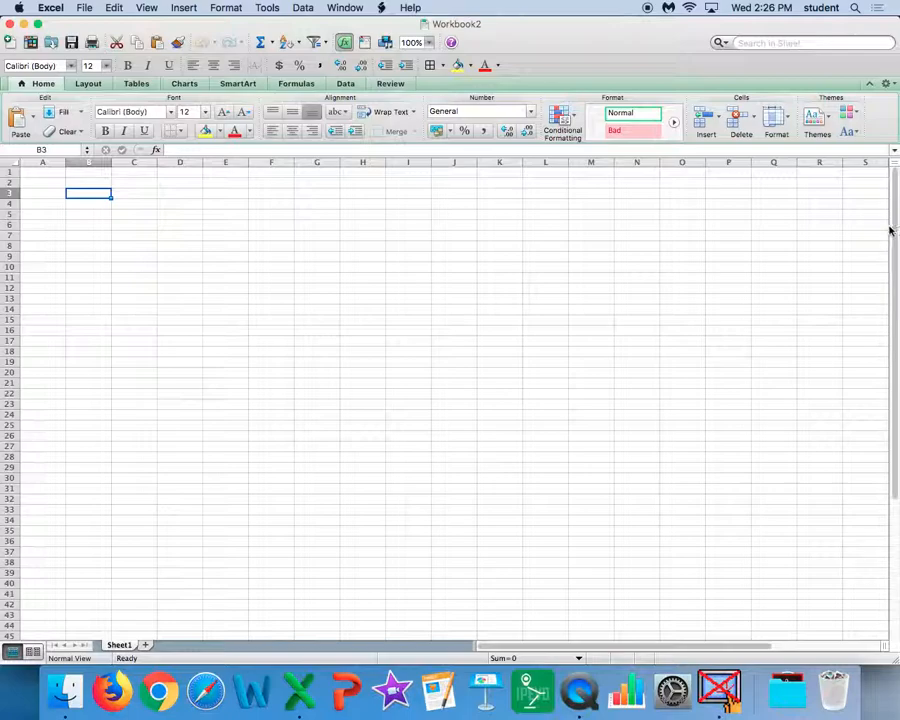
scroll(890, 194, "down", 20)
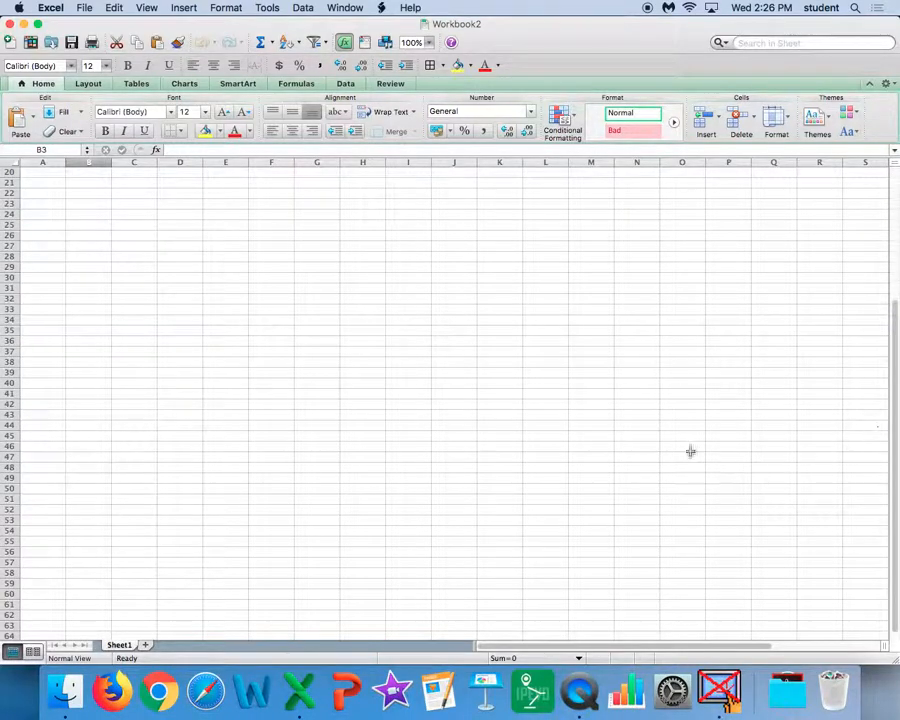
scroll(675, 436, "down", 20)
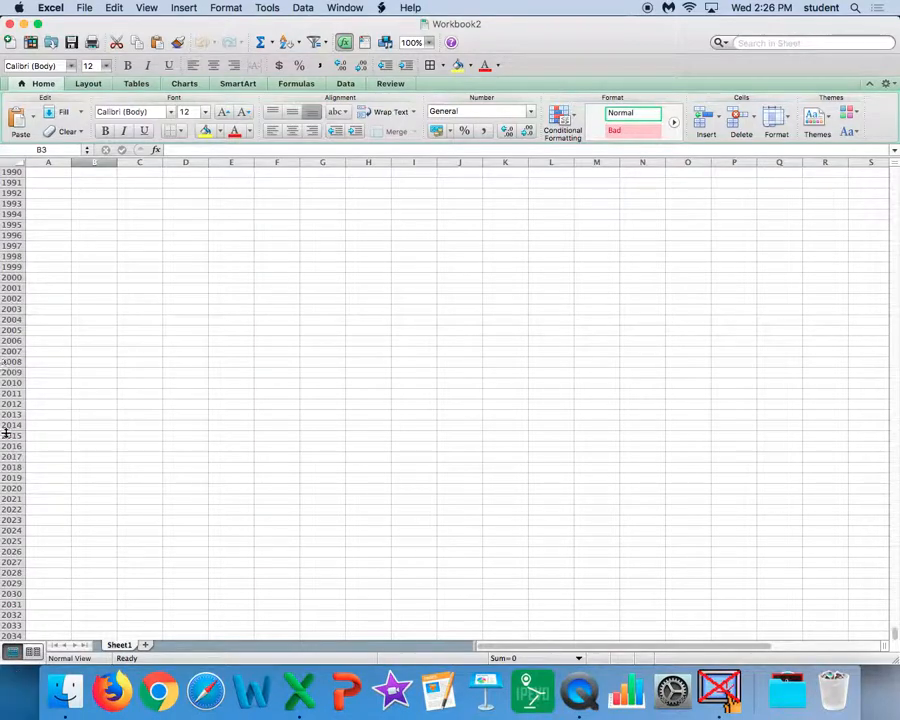
left_click_drag(550, 646, 780, 652)
scroll(780, 651, "right", 20)
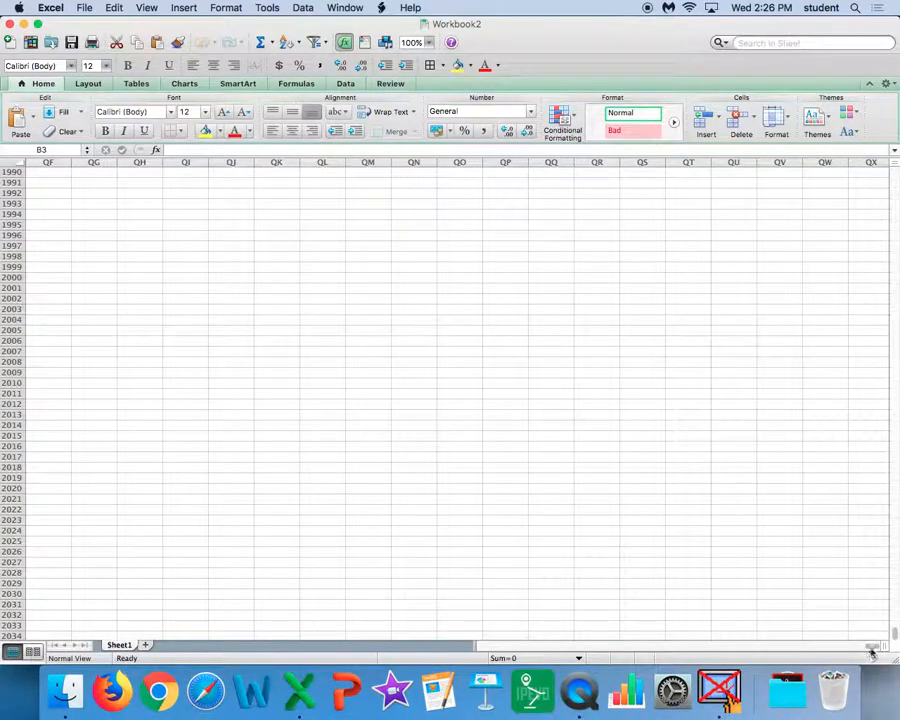
left_click_drag(842, 648, 450, 630)
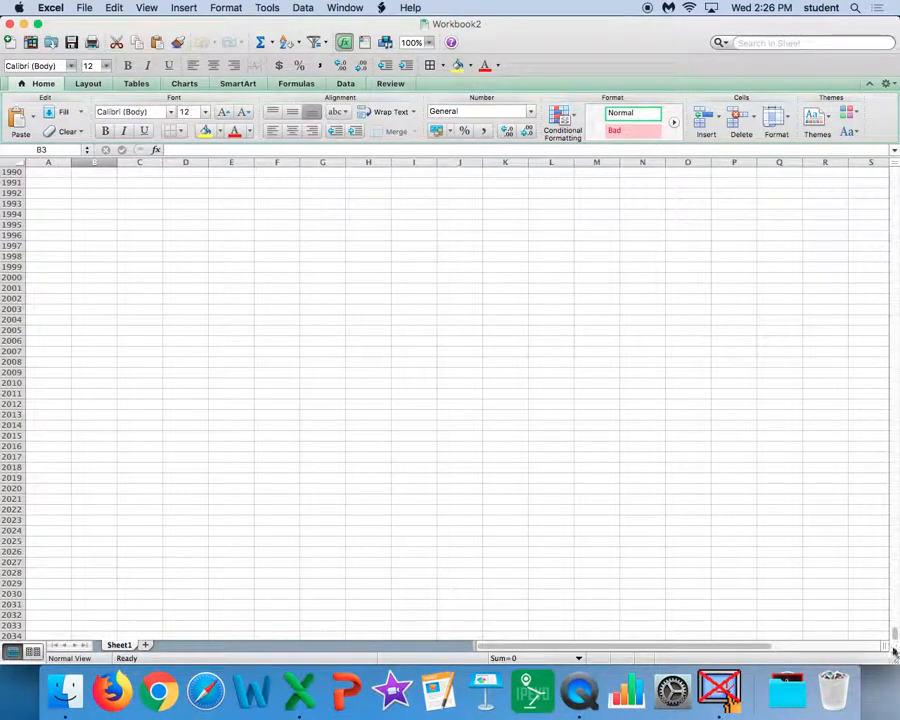
left_click_drag(895, 638, 882, 225)
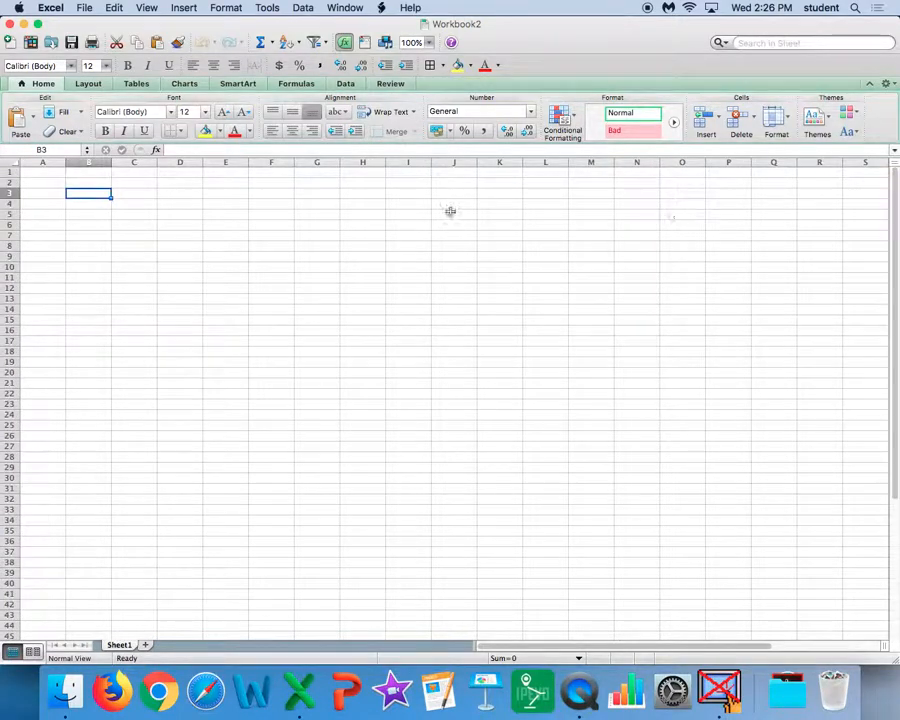
Step: Enter the headers "Times" in A1 and "Total Amount of Time" in B1, and widen column B to fit its header
left_click(44, 171)
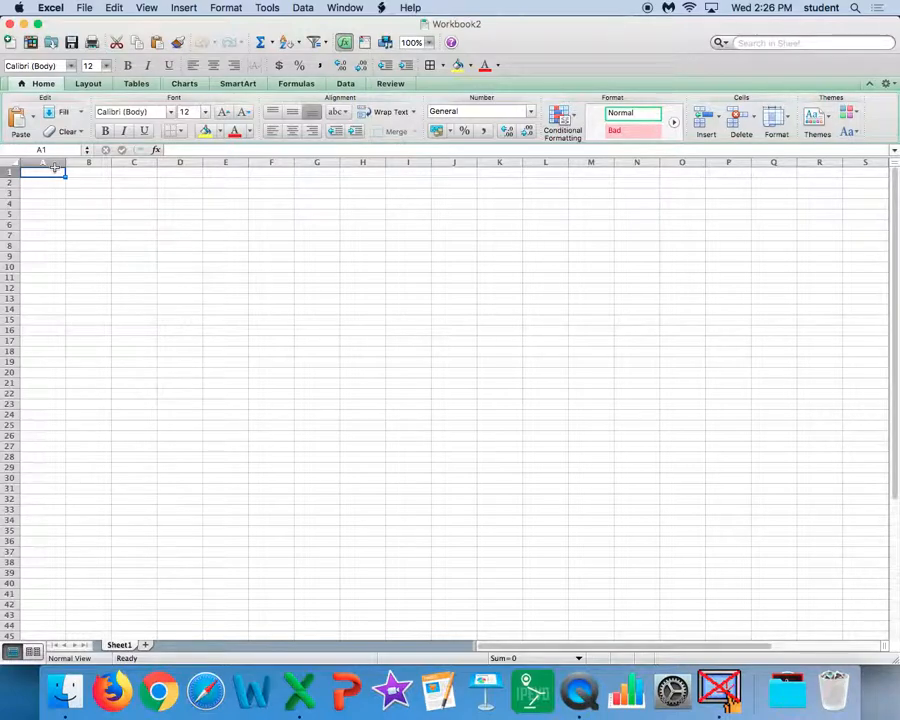
type("Times")
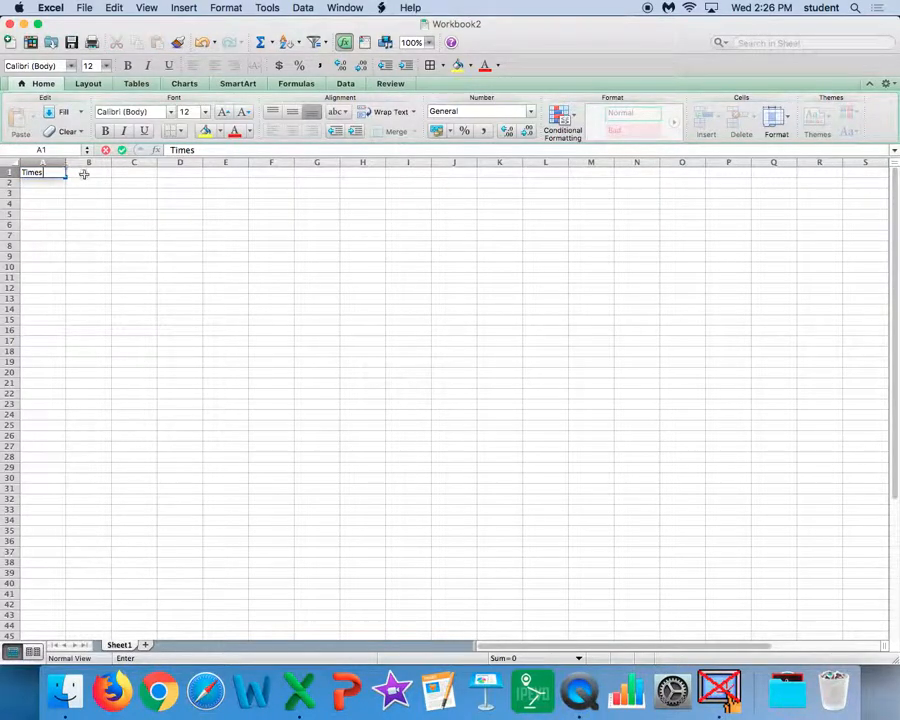
left_click(86, 175)
type("Total Amount of Time")
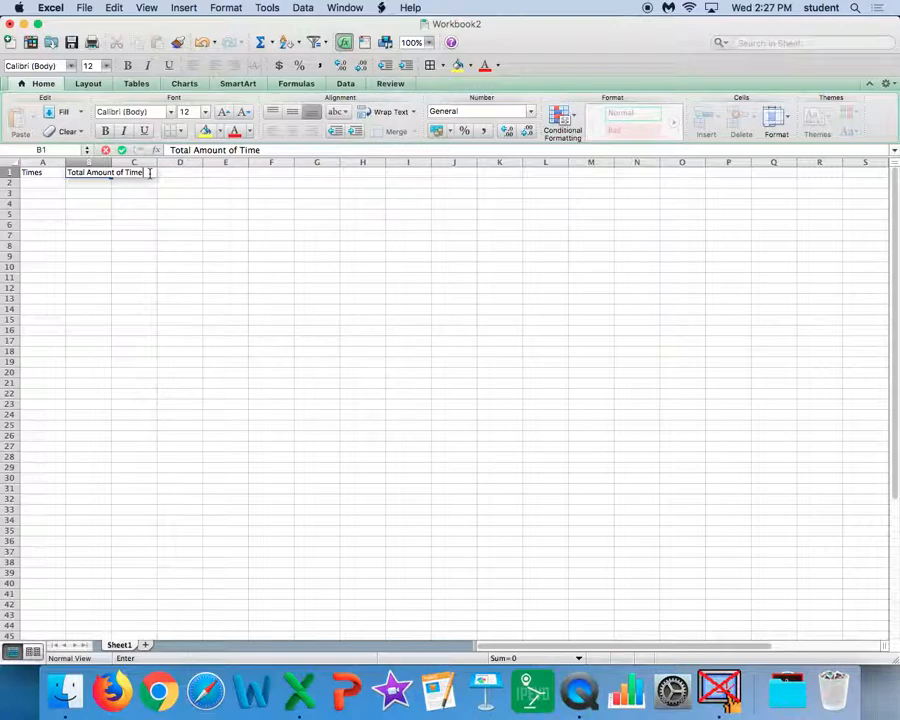
left_click(130, 201)
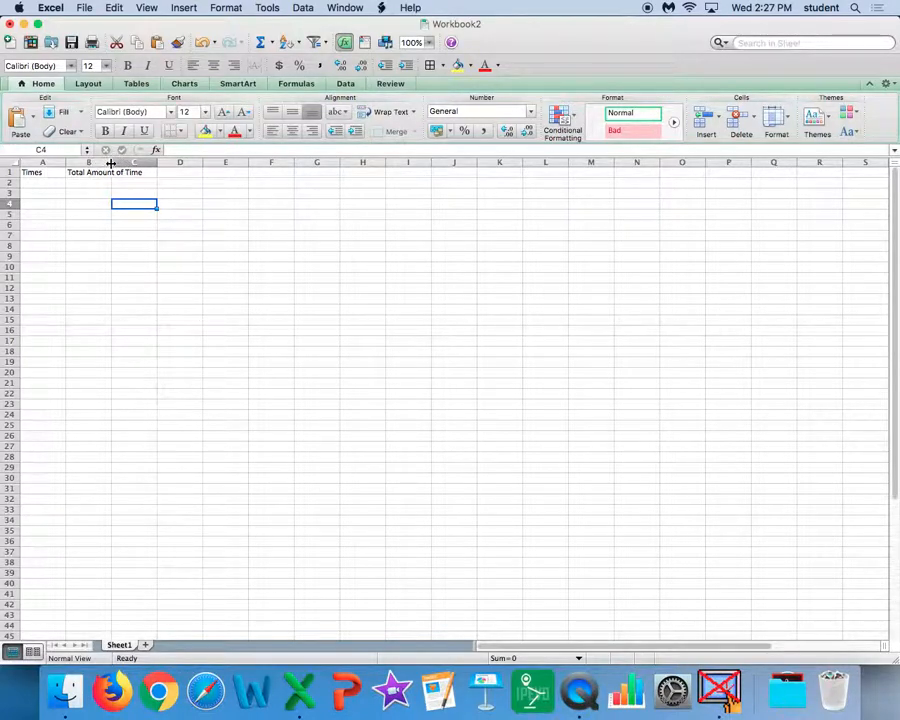
left_click_drag(111, 162, 159, 169)
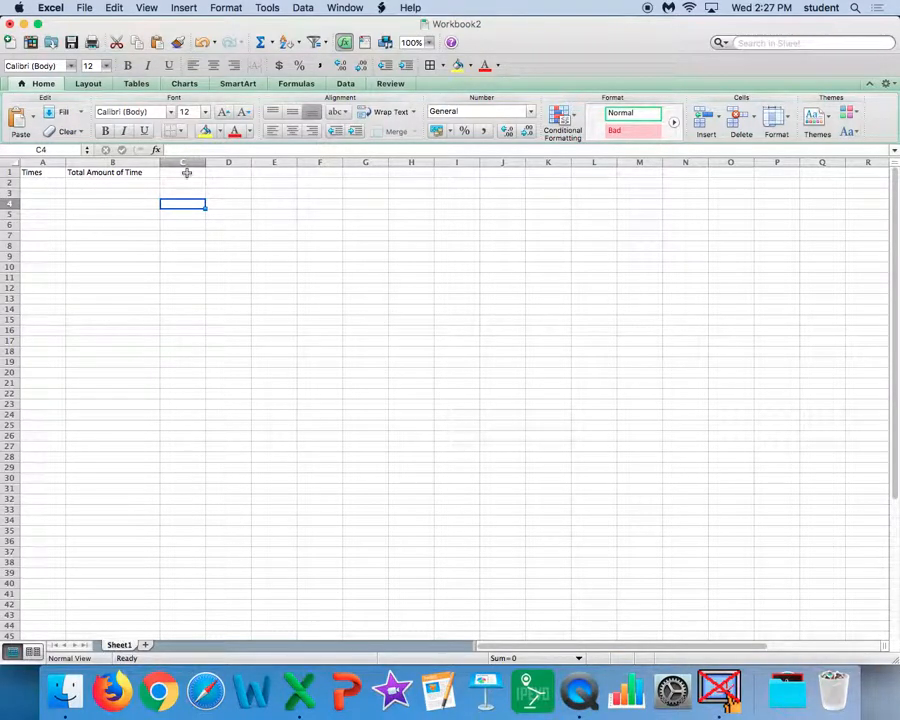
Step: Enter the header "Class/Activity" in C1 and widen columns C and A
left_click(186, 172)
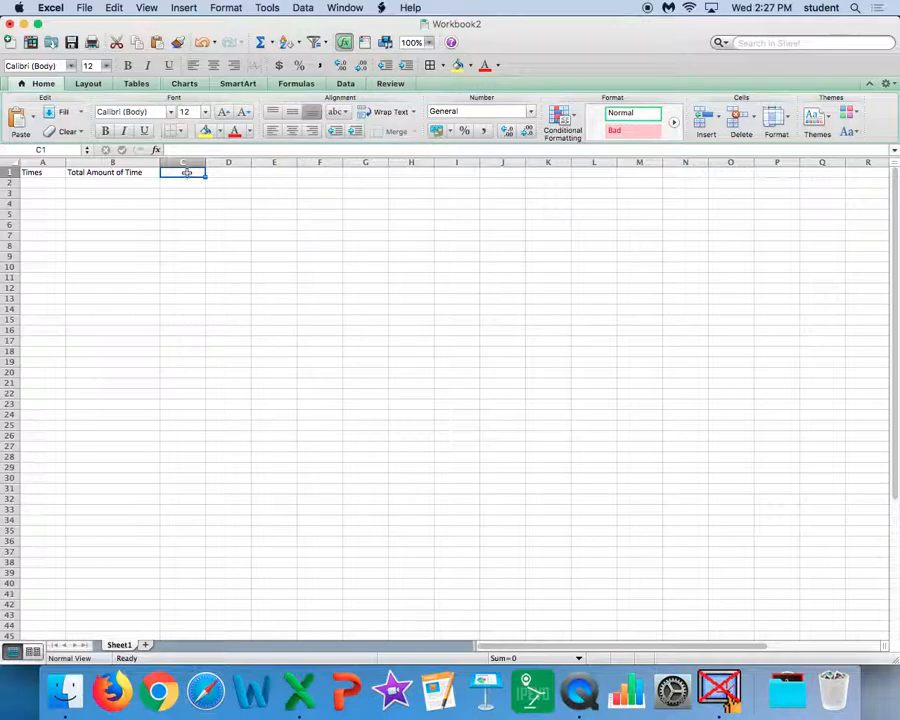
type("Class/")
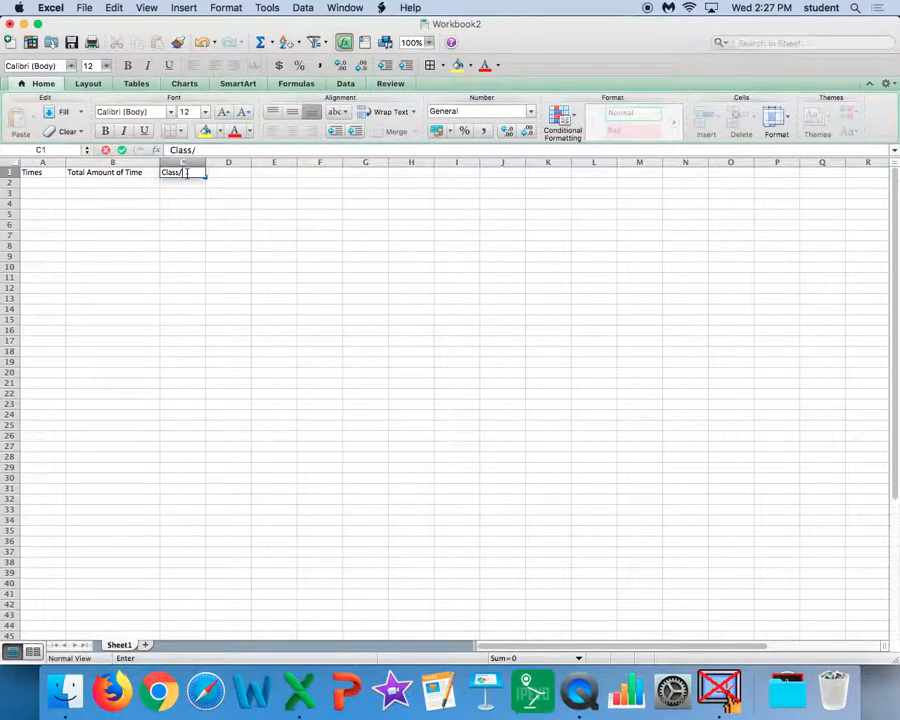
type("Activity")
left_click(208, 202)
left_click_drag(206, 162, 296, 175)
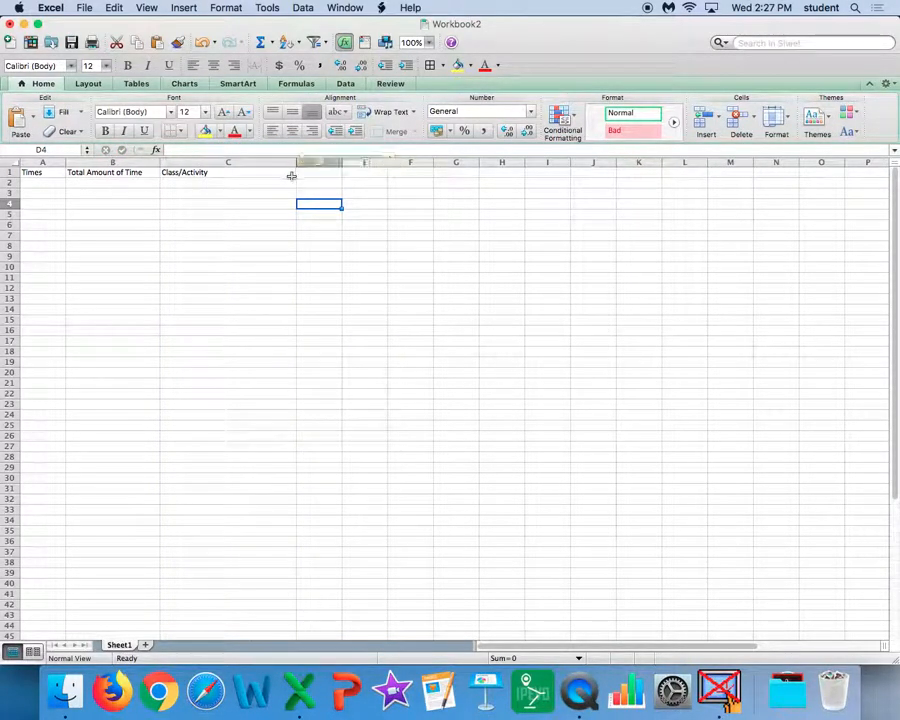
left_click_drag(65, 162, 115, 163)
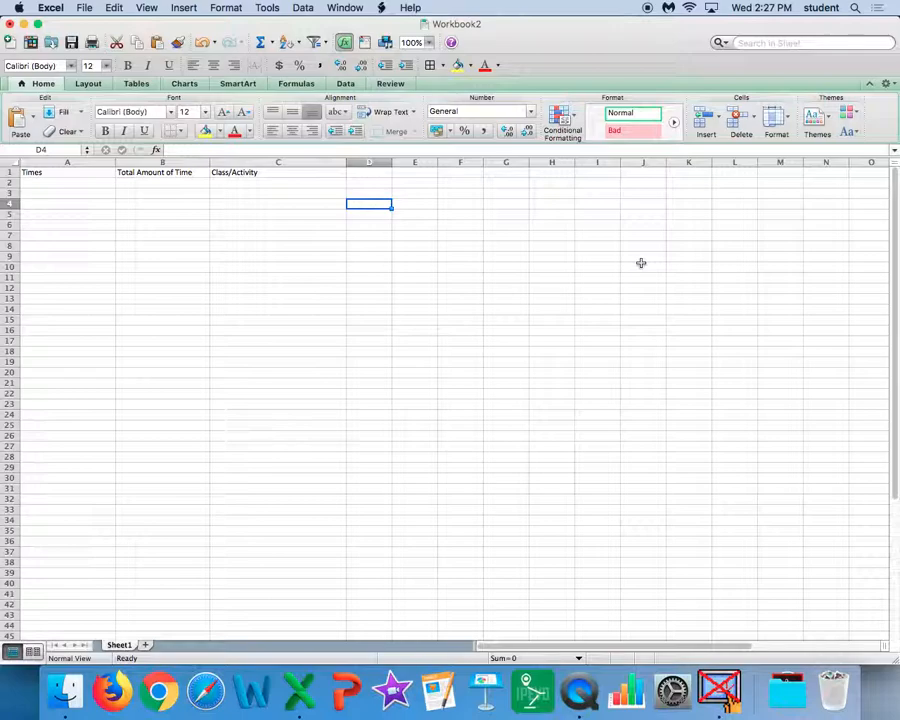
Step: Display the sheet's page breaks by opening the Print dialog and closing it without printing
left_click(86, 8)
left_click(140, 315)
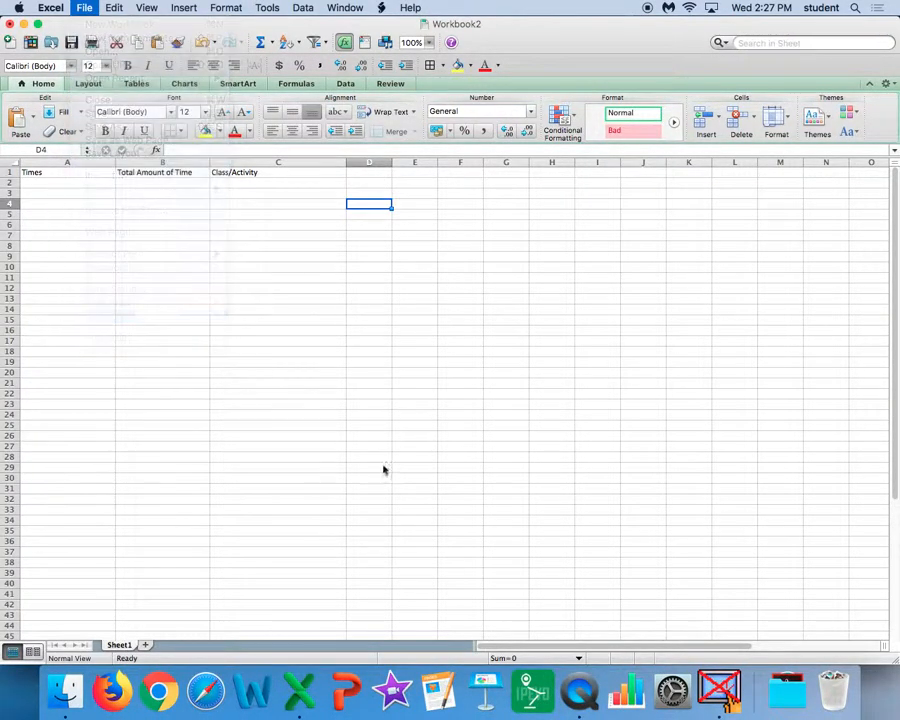
left_click(605, 528)
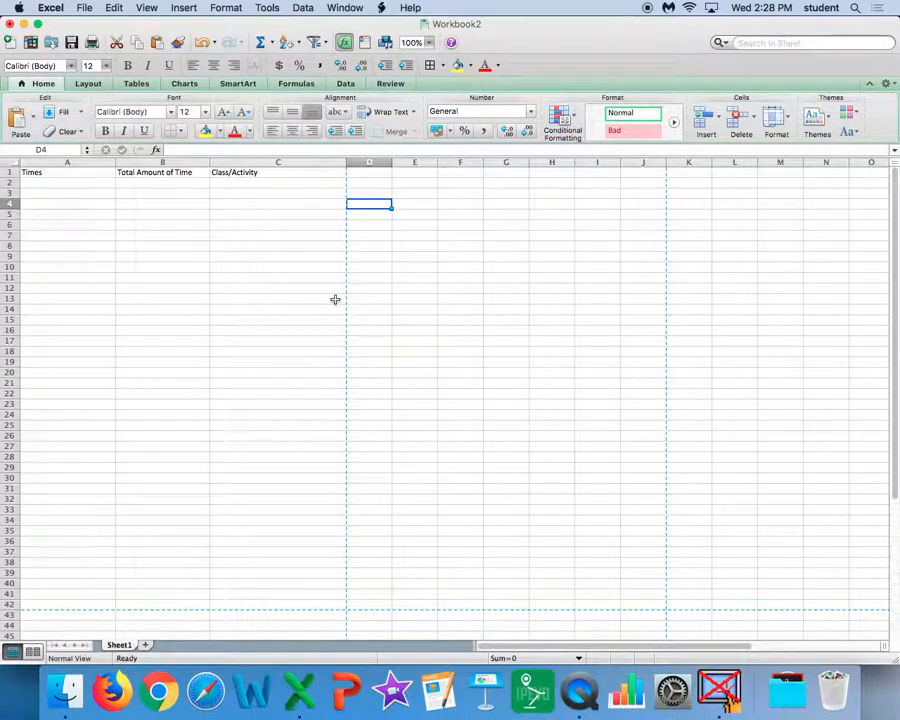
Step: Fill row 2 with the time "8:30 - 8:50", the duration "20 minutes" and the activity "Morning Meeting"
left_click(77, 183)
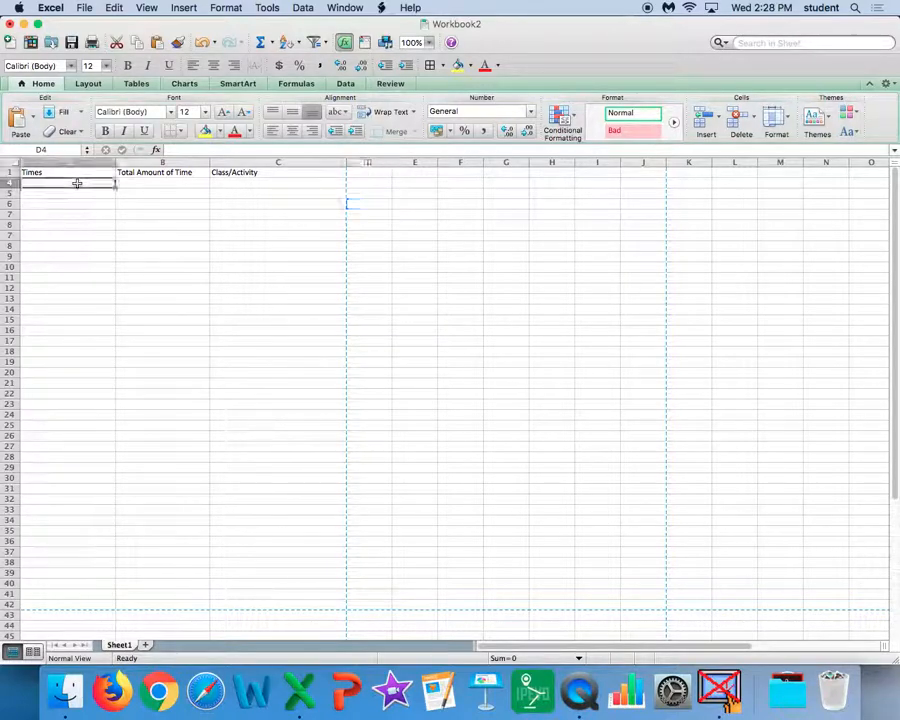
type("8:30")
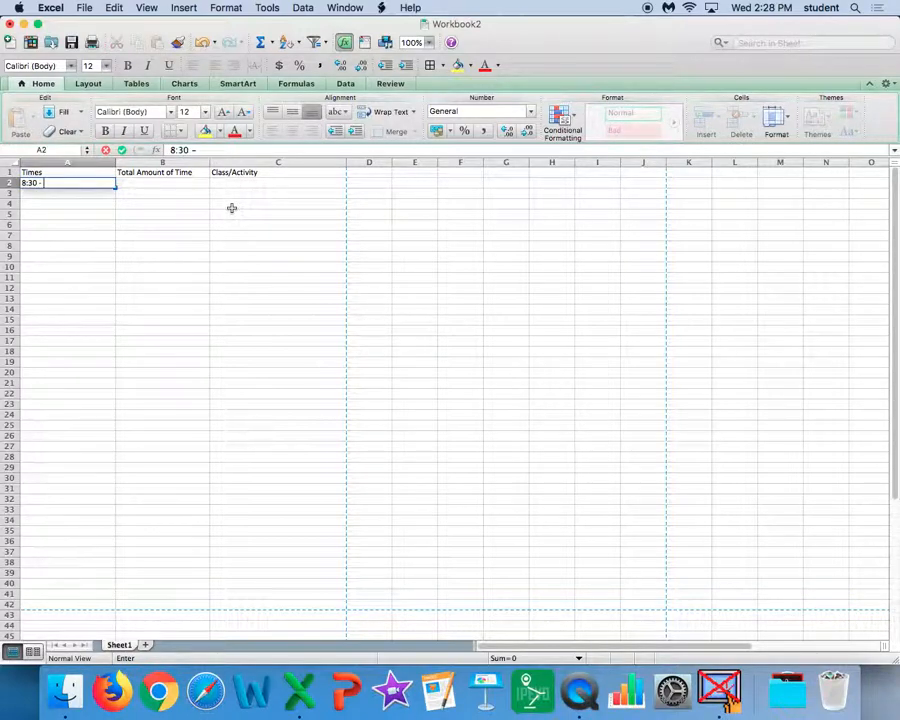
type("- 8:50")
left_click(182, 180)
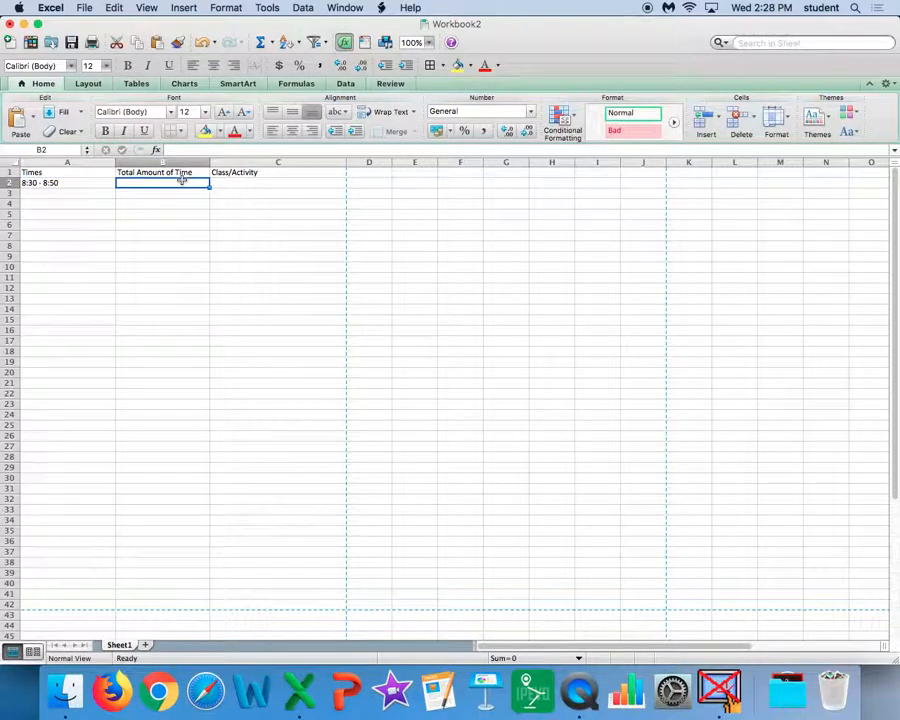
type("20 minutes")
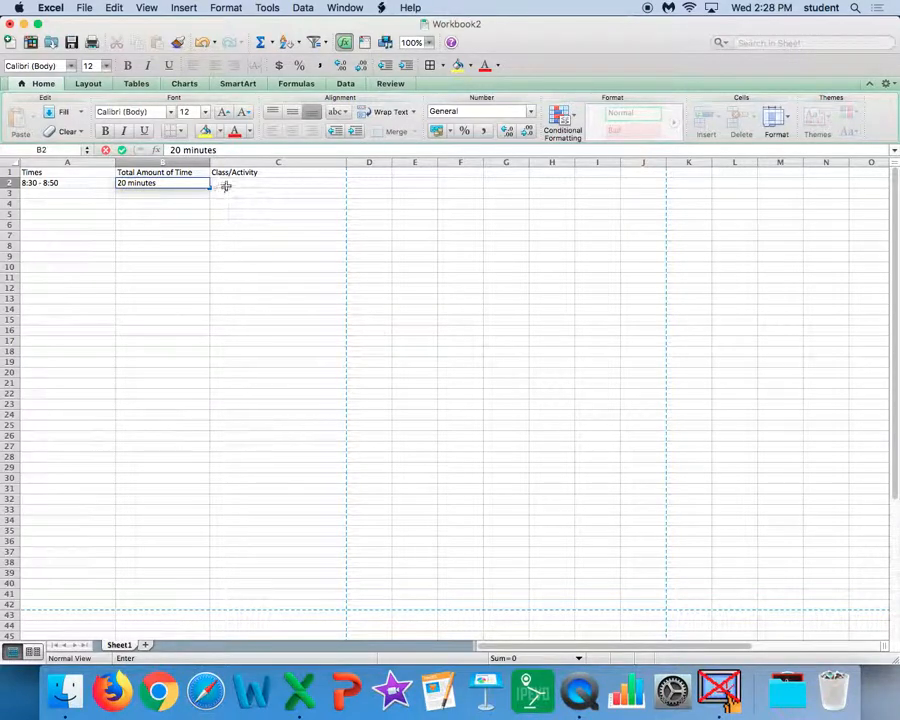
left_click(226, 183)
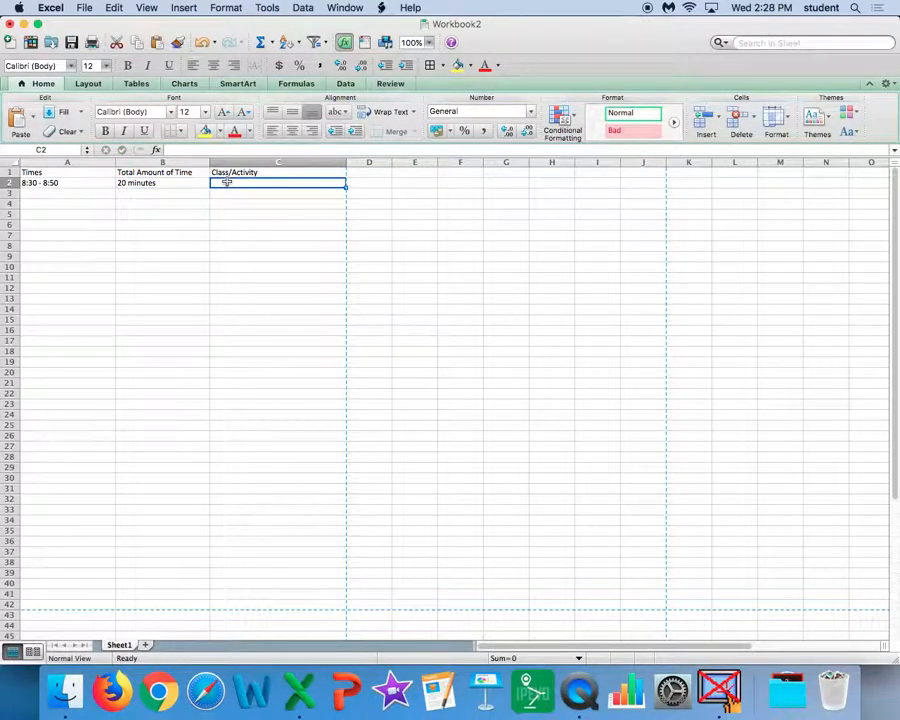
type("Morning ")
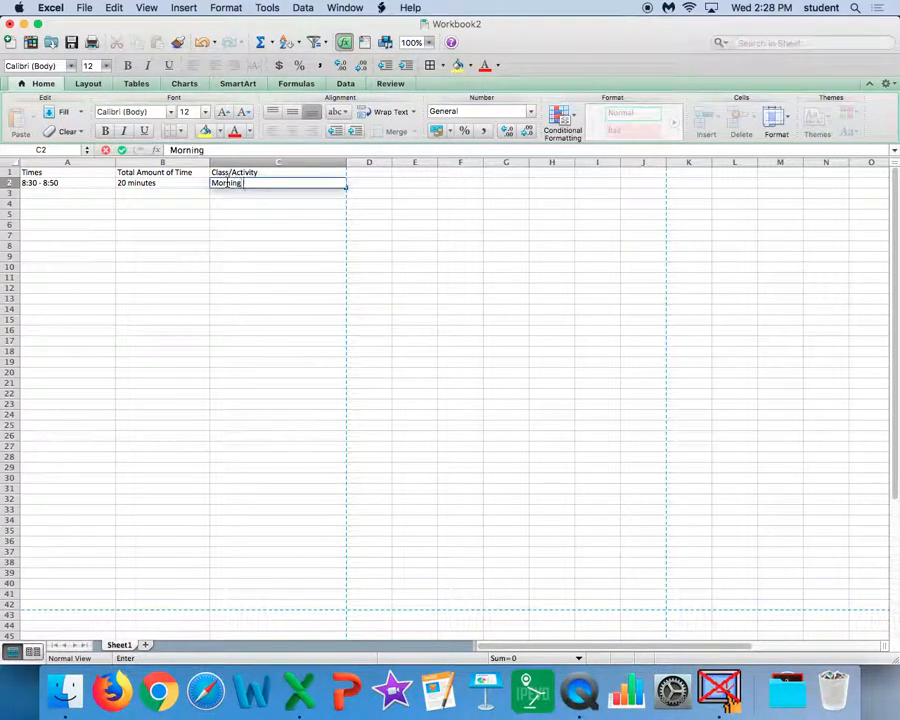
type("Meeting")
Step: Fill row 3 with the time "8:50 - 9:15", the duration "25 minutes" and the activity "Spelling"
left_click(100, 194)
type("8:50 -")
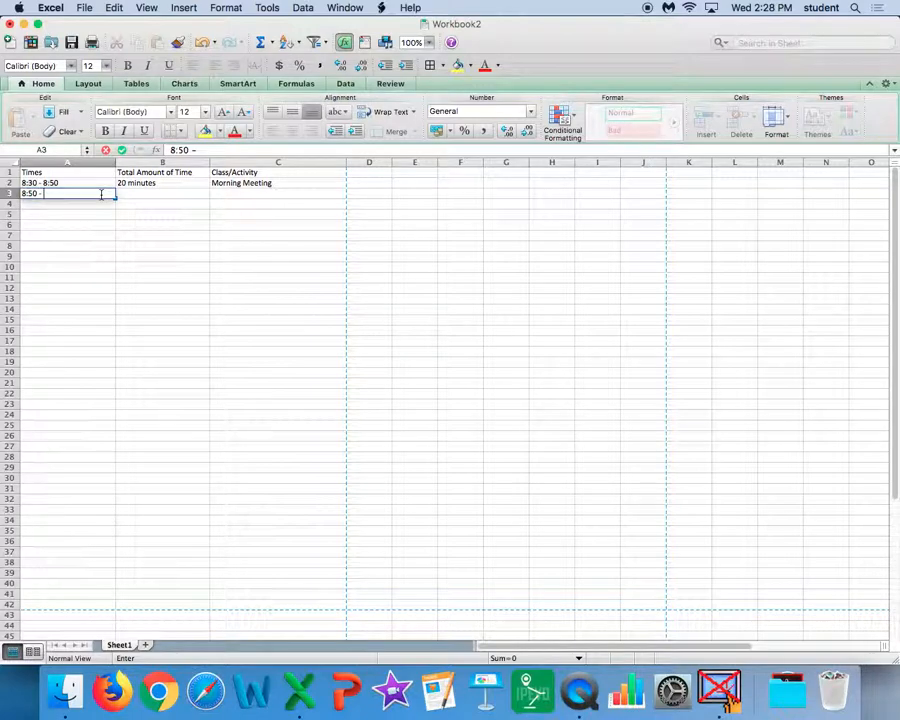
type(" 9:15")
left_click(183, 193)
type("25 minutes")
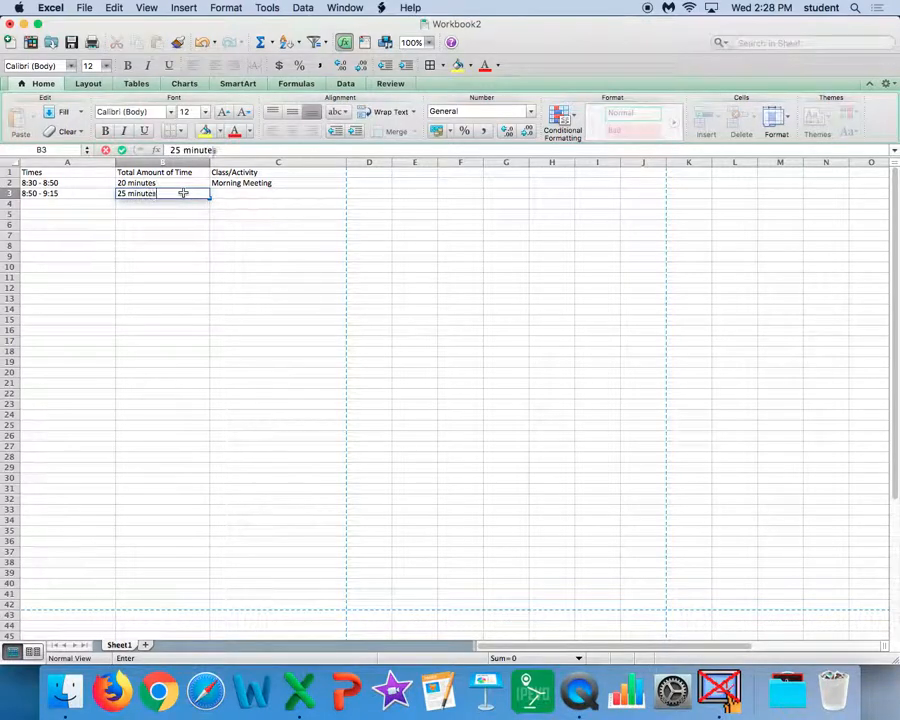
key("Tab")
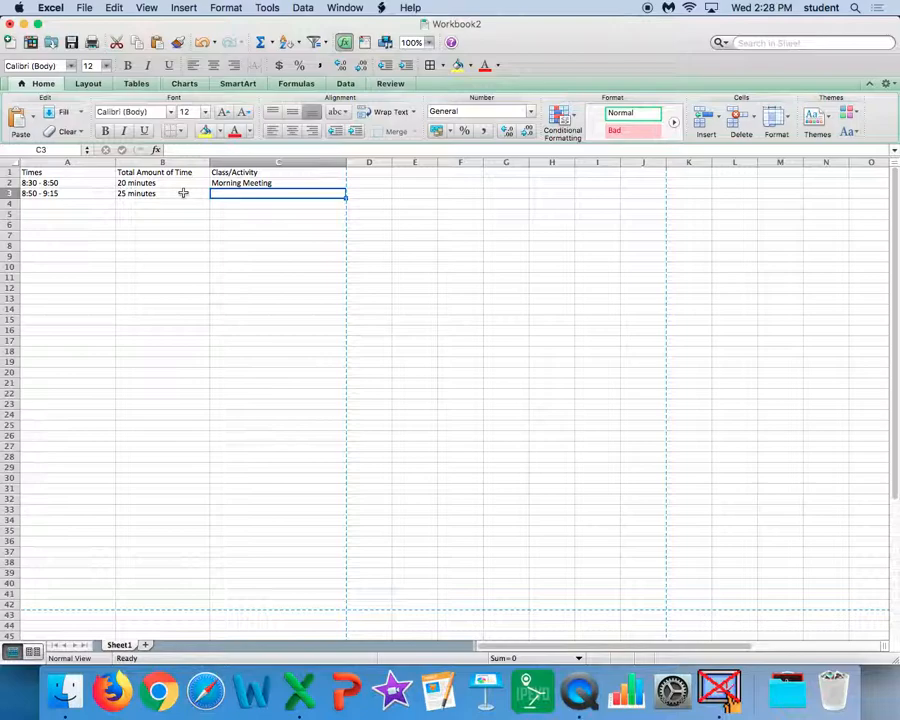
type("Sp")
key("BackSpace")
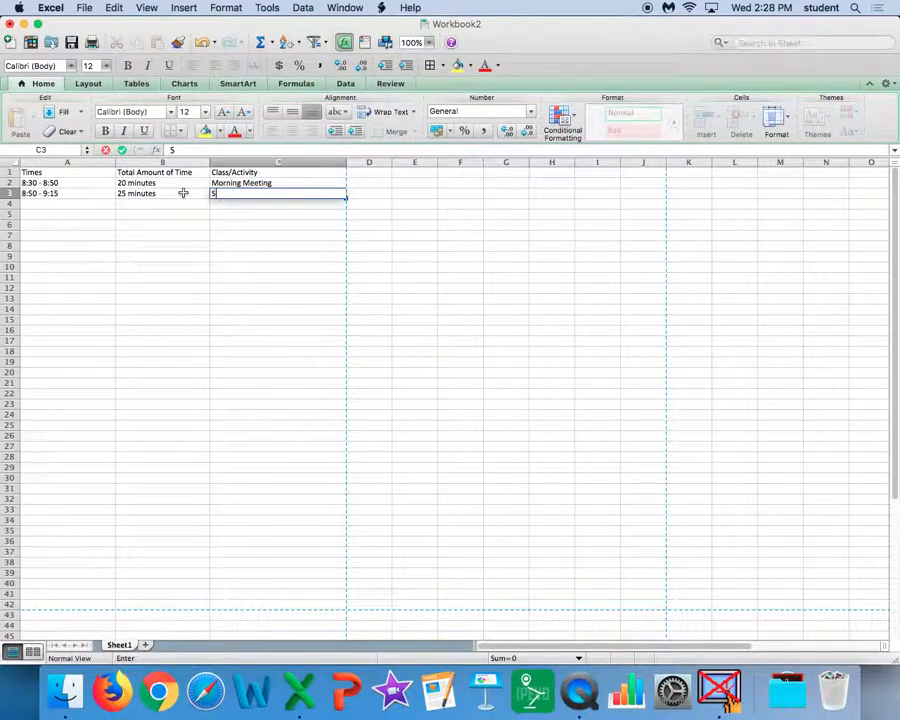
type("pelling")
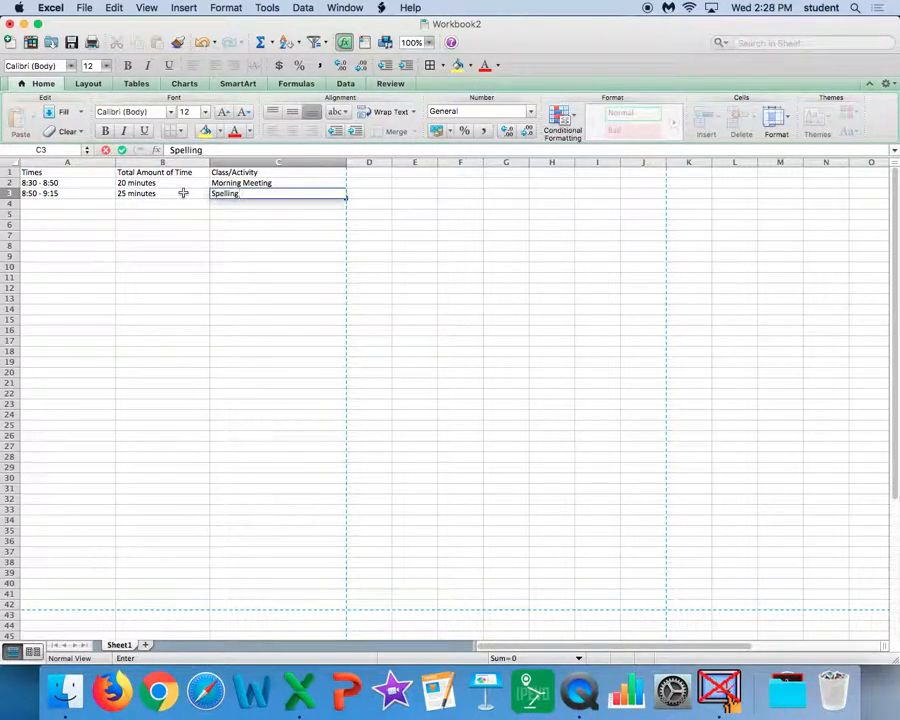
Step: Fill row 4 with the time "9:15 - 9:45", the duration "30 minutes" and the activity "Computer class"
left_click(77, 202)
type("9")
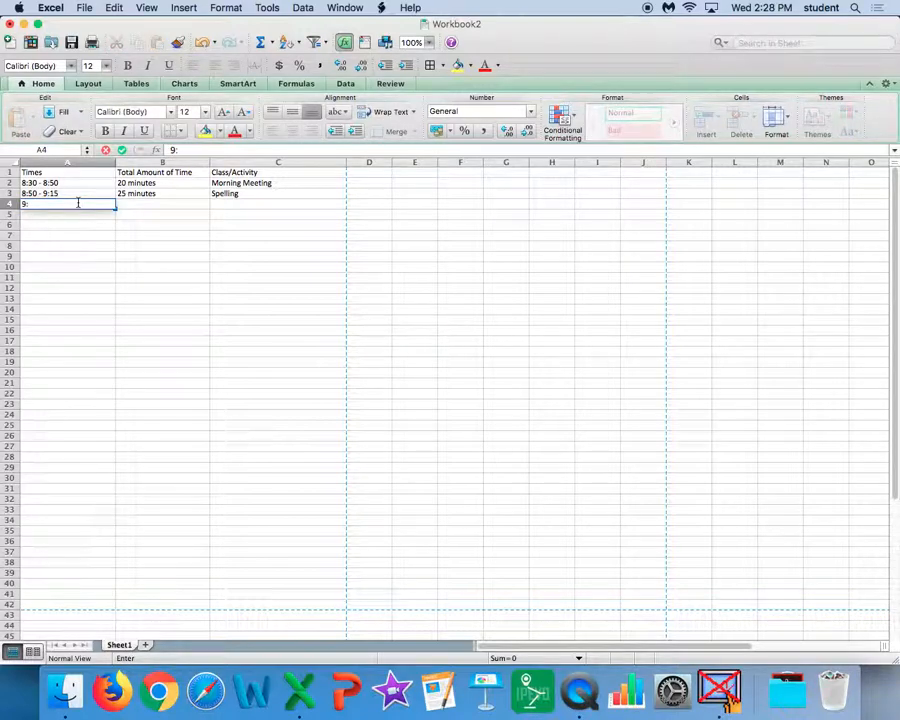
type(":15 - 9:45")
left_click(176, 205)
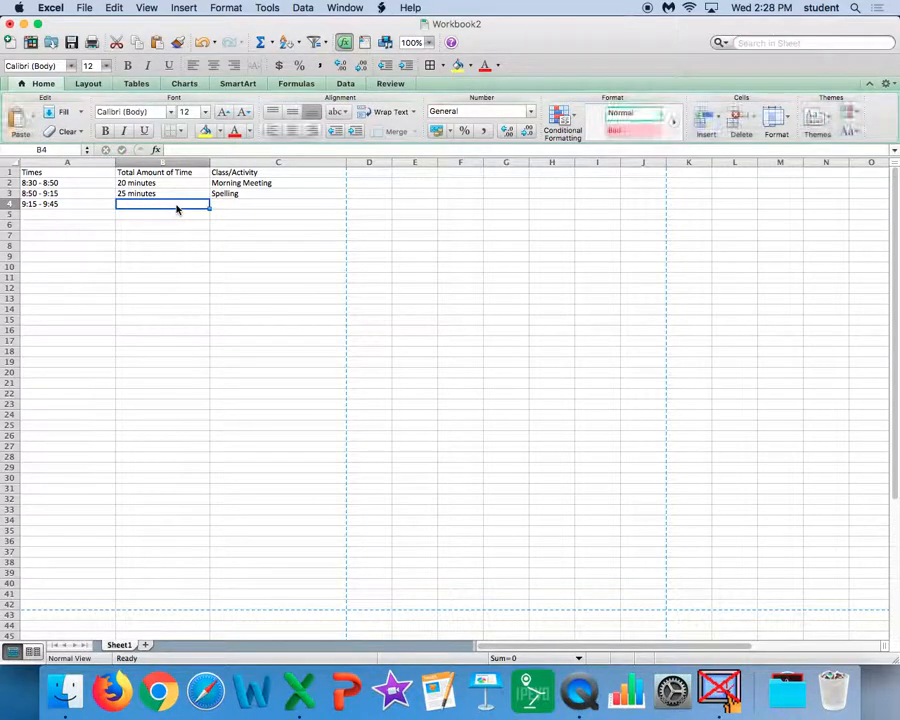
type("39")
type("0 m")
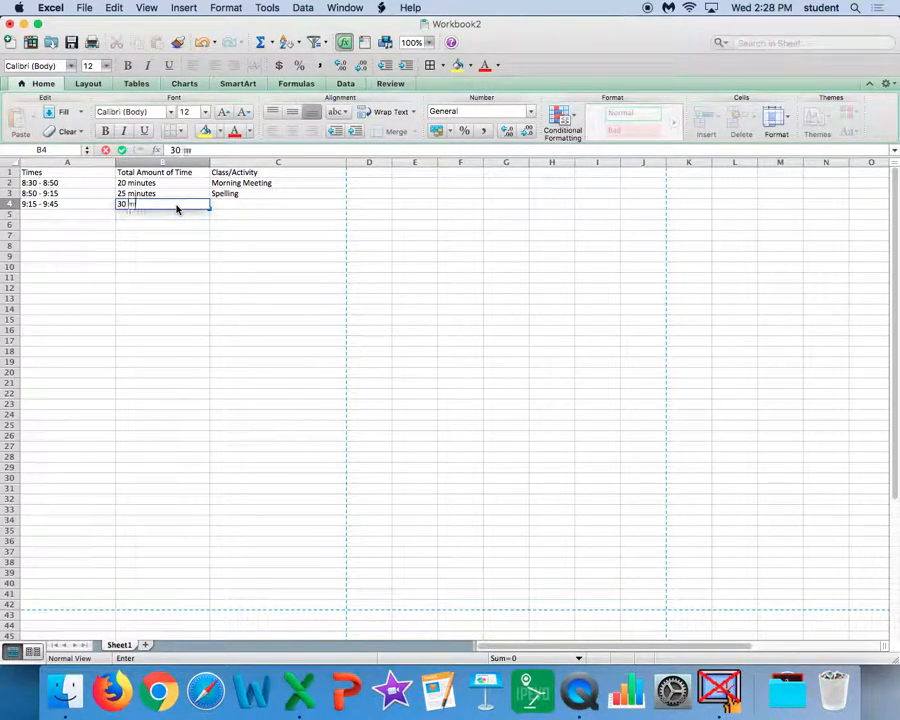
type("inutes")
left_click(228, 204)
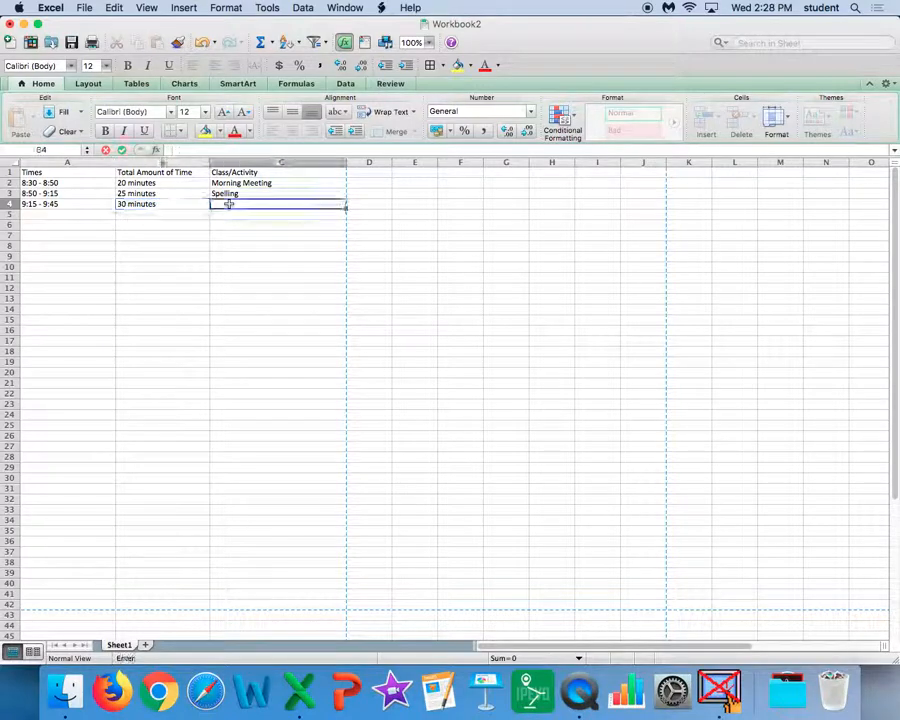
type("Computer class")
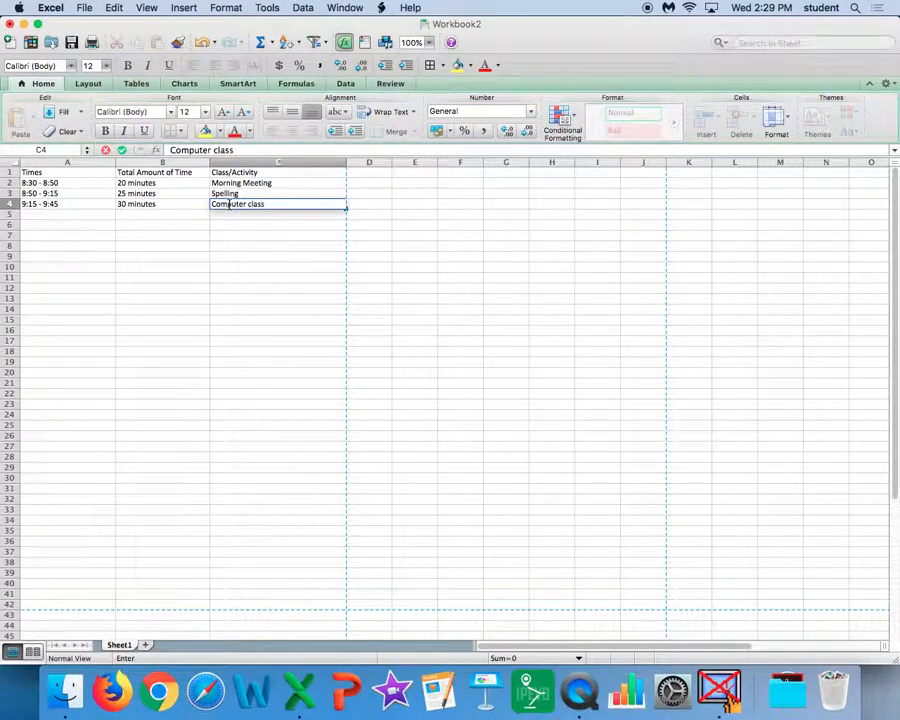
Step: Fill row 5 with the time "9:45 - 9:50", the duration "5 minutes" and the activity "Restroom break"
left_click(60, 215)
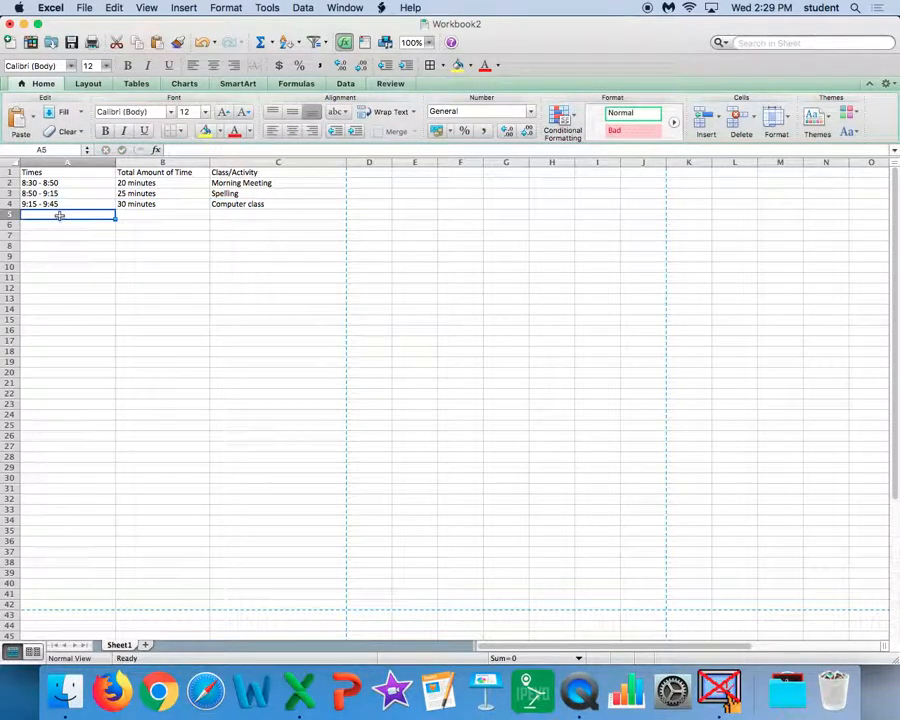
type("9:45 - 9:50")
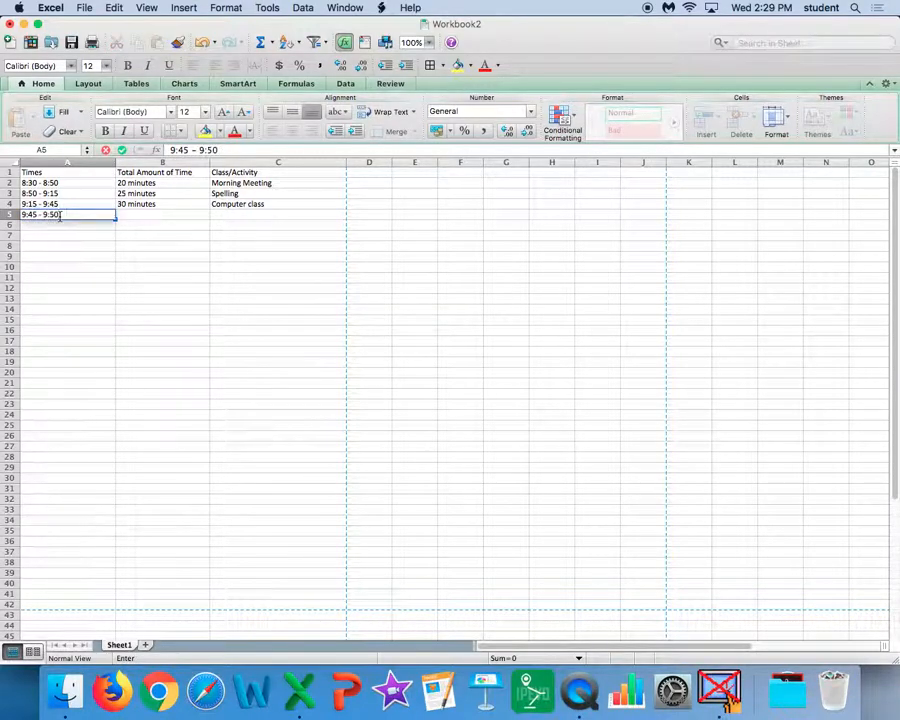
left_click(150, 214)
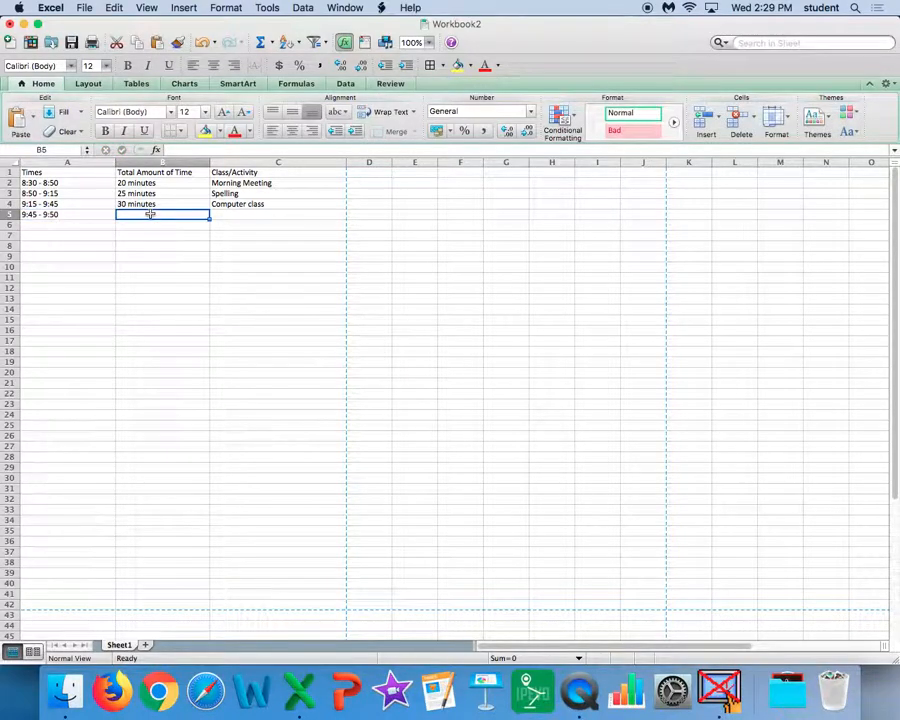
type("5 minutes")
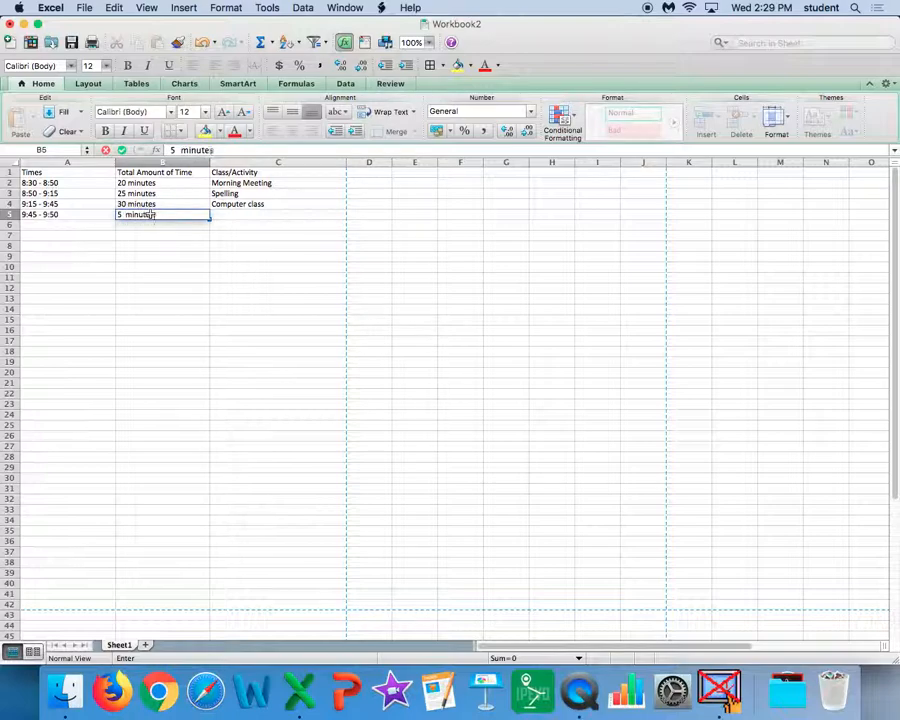
left_click(229, 215)
type("re")
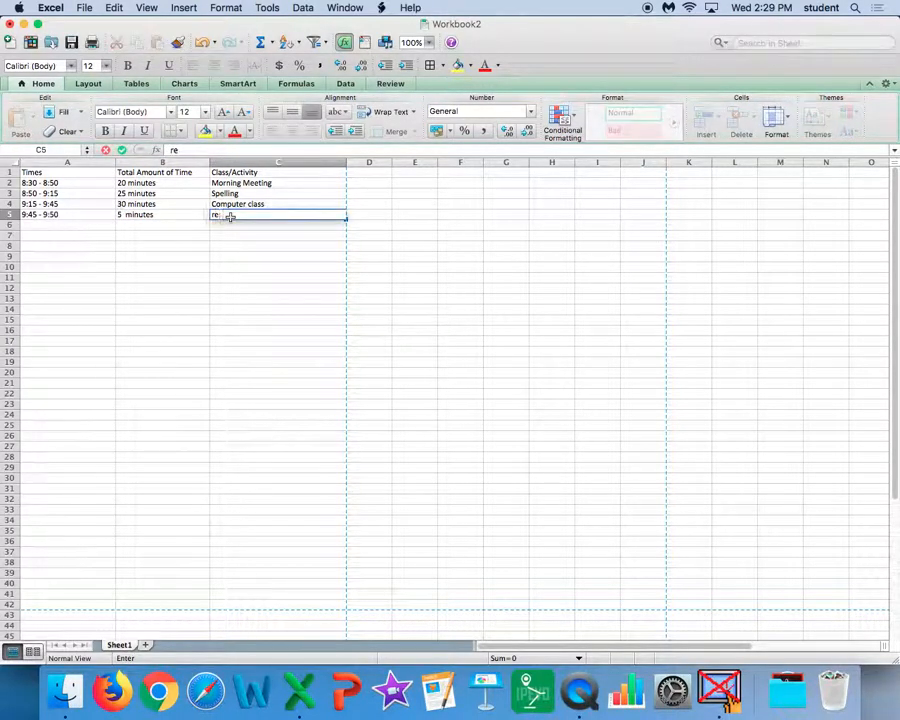
type("stroom break")
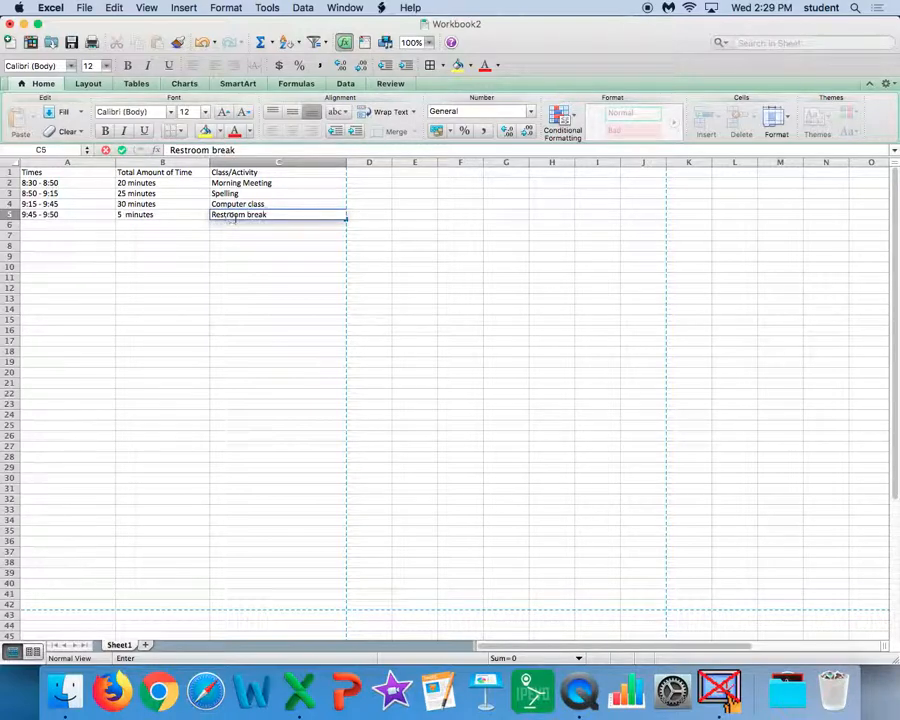
Step: Fill row 6 with the time "9:50 - 10:30", the duration "40 minutes" and the activity "Math"
left_click(86, 224)
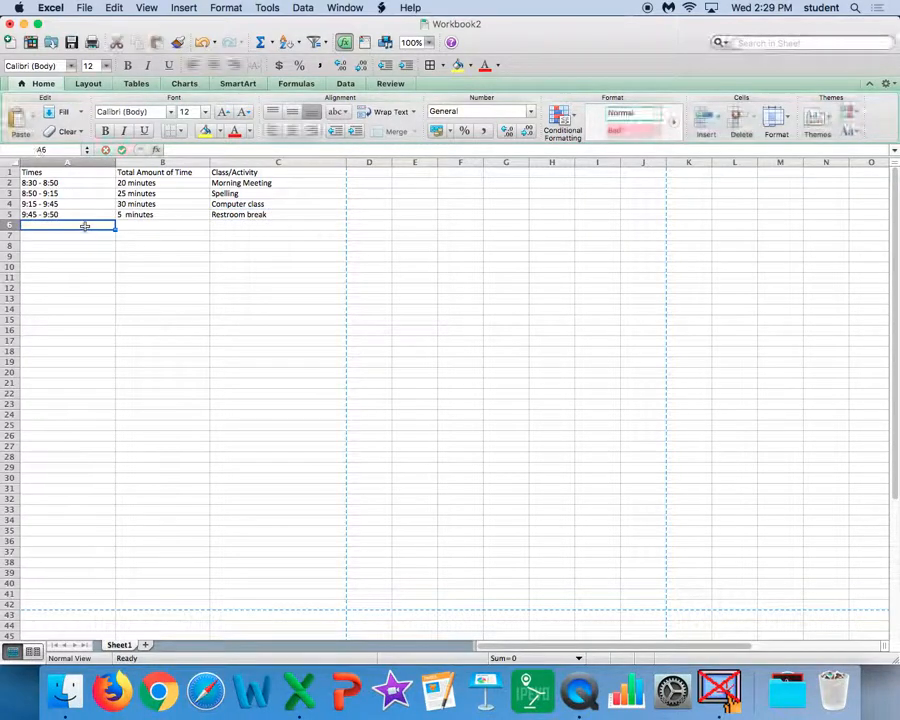
type("9:50 - 10:30")
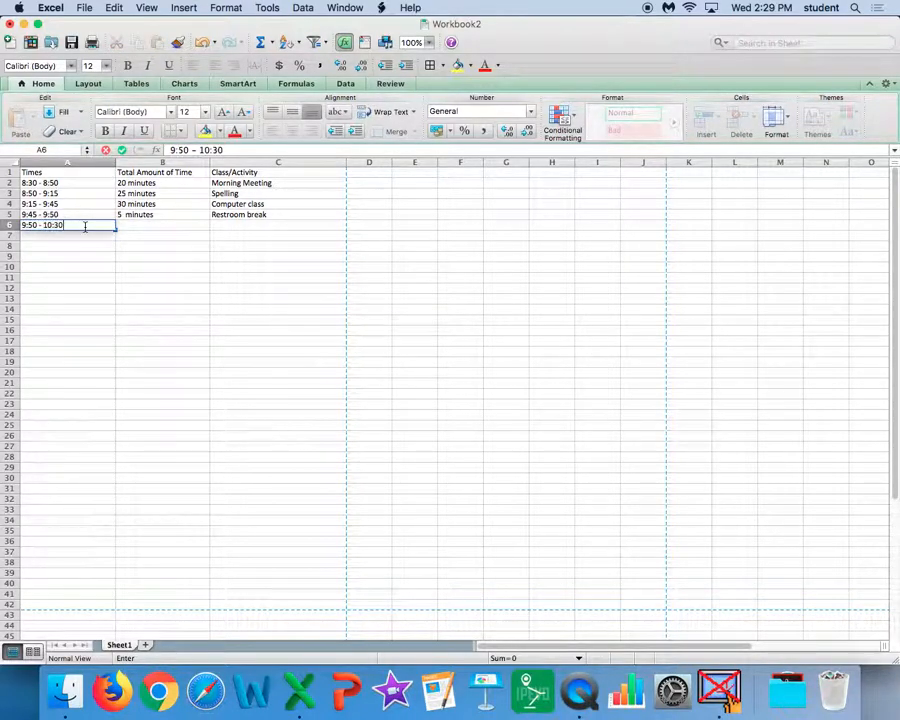
left_click(140, 223)
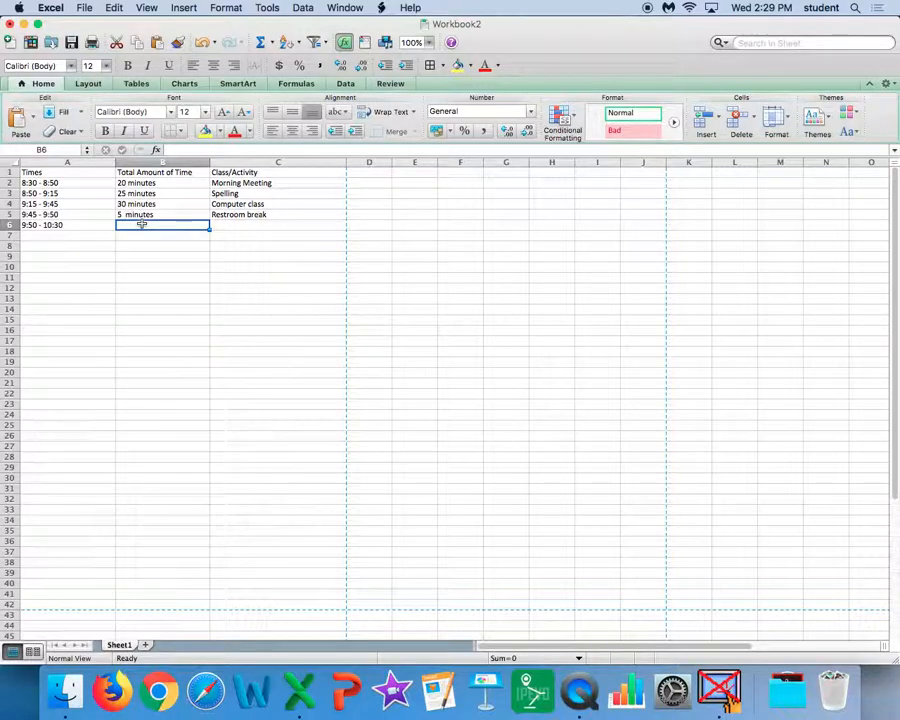
type("40 minutes")
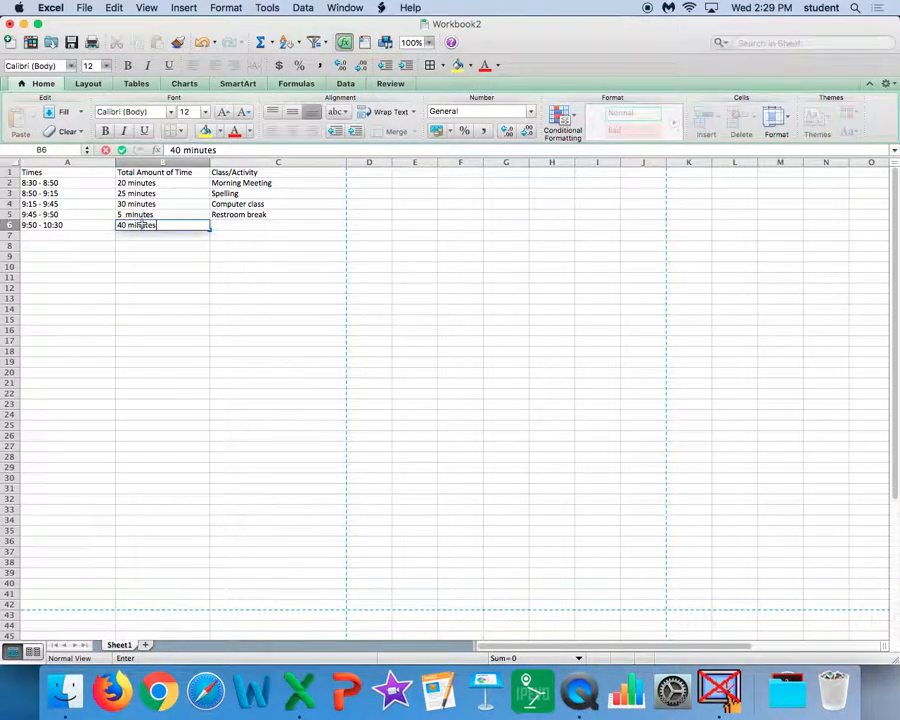
left_click(224, 228)
type("Math")
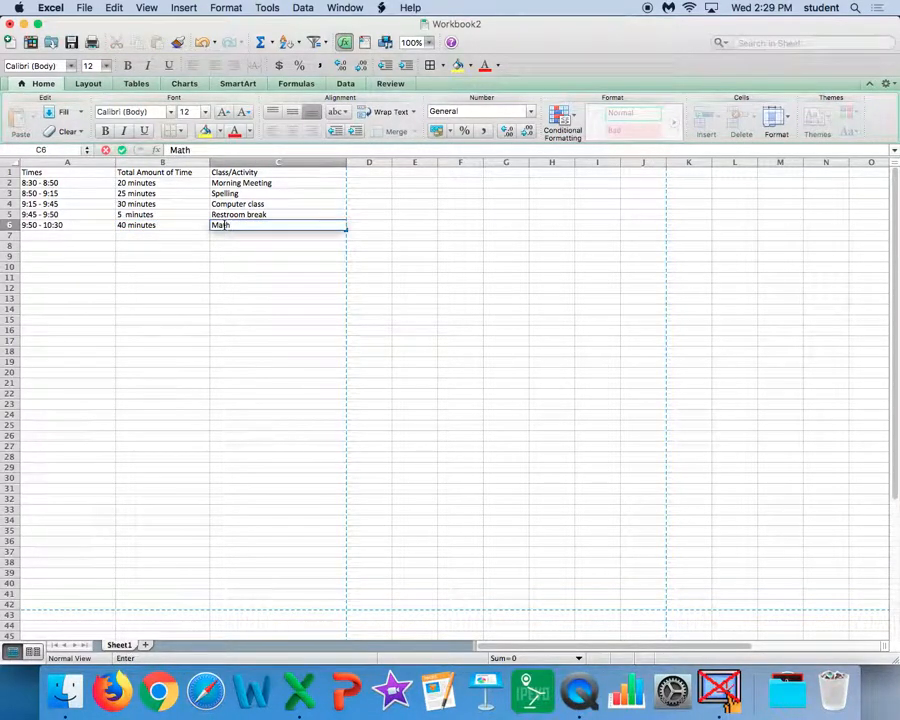
Step: Fill row 7 with the time "10:30 - 11:30", the duration "1 hour" and the activity "Mass"
left_click(97, 237)
type("10:30 - 11:30")
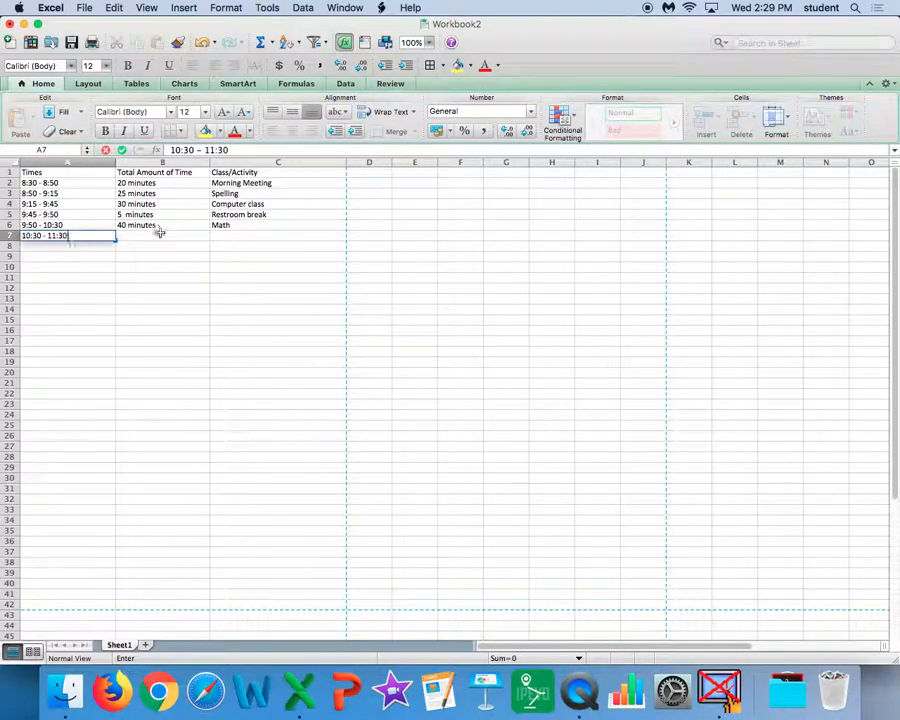
left_click(160, 236)
type("1 hour")
left_click(226, 237)
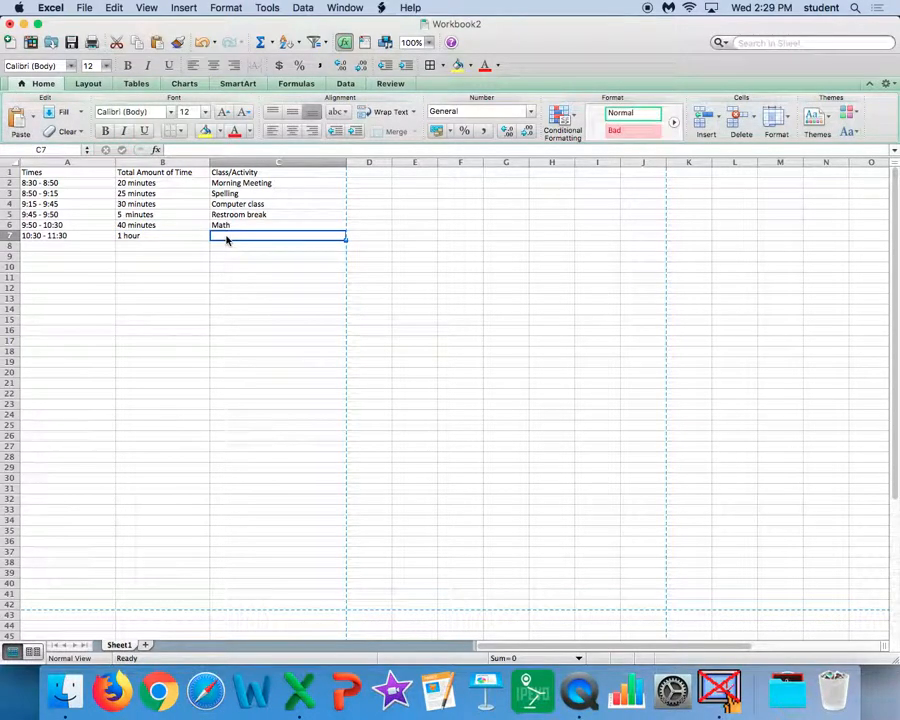
type("Mass")
Step: Fill row 8 with the time "11:30 - 12:00", the duration "30 minutes" and the activity "Recess"
left_click(100, 248)
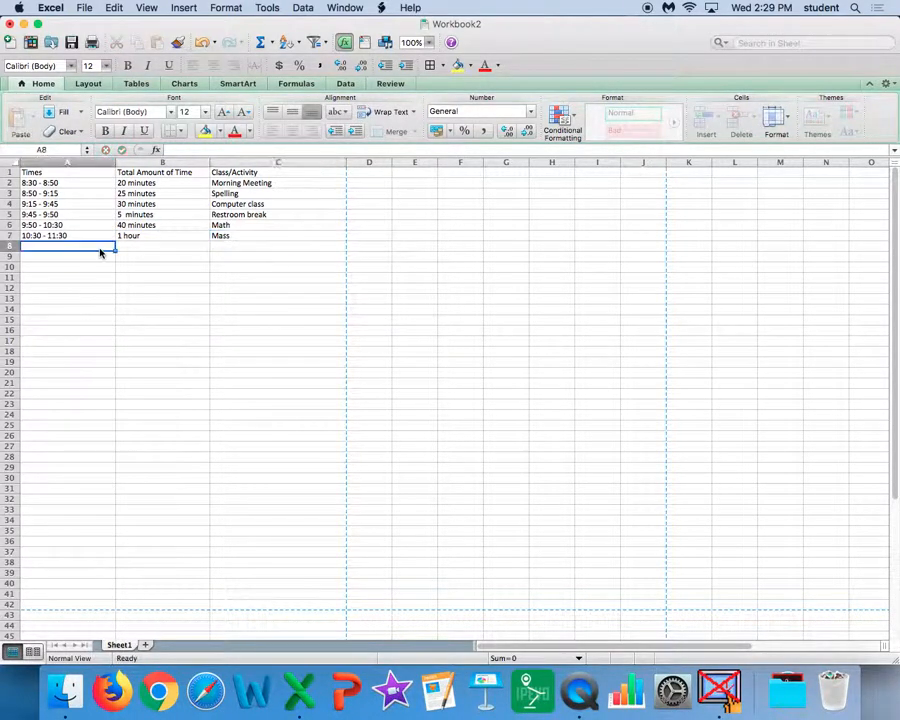
type("11:30 - 12:00")
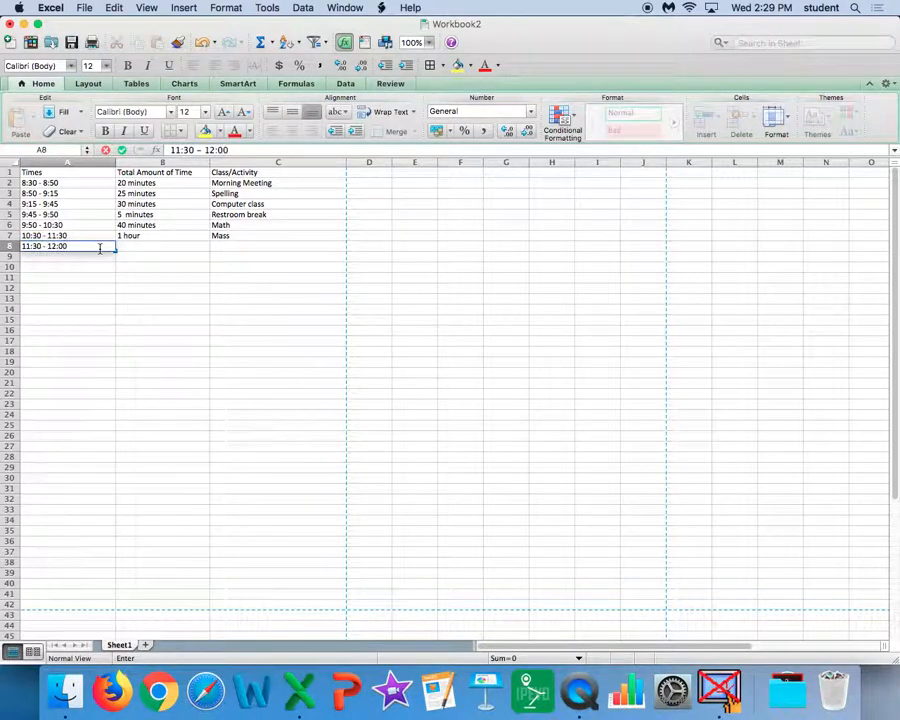
left_click(168, 248)
type("30 minutes")
key("Tab")
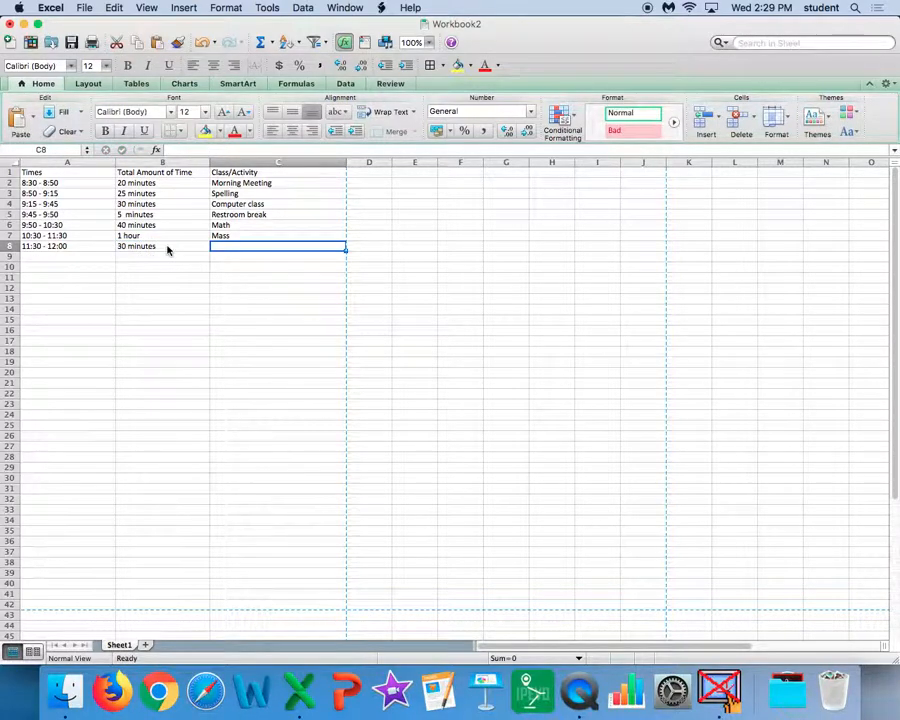
type("Recess")
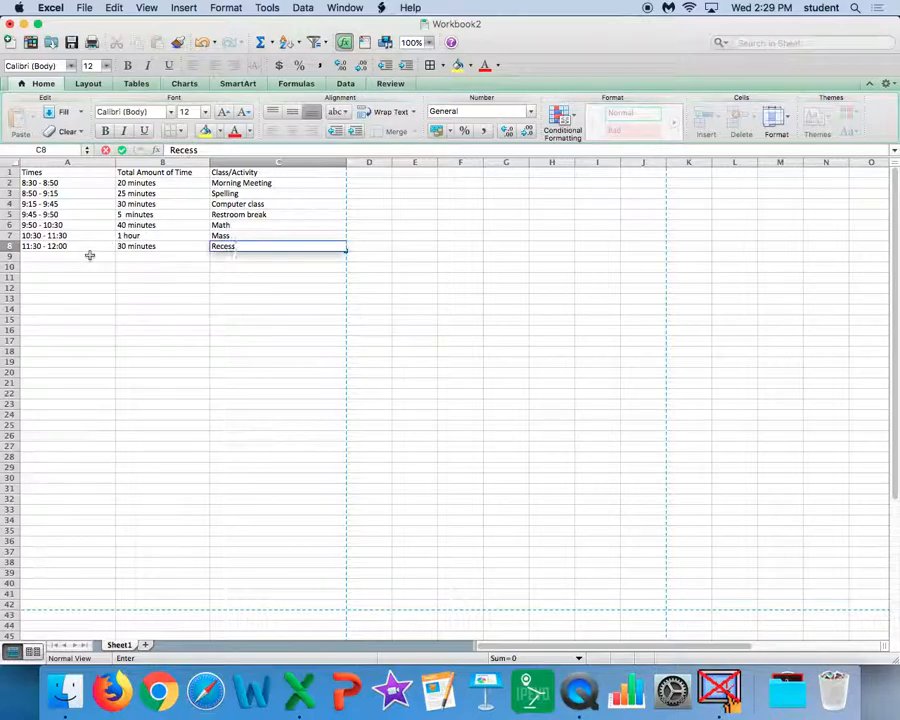
Step: Fill row 9 with the time "12:00 - 12:30", the duration "30 minutes" and the activity "Lunch"
left_click(89, 259)
type("12:00 -")
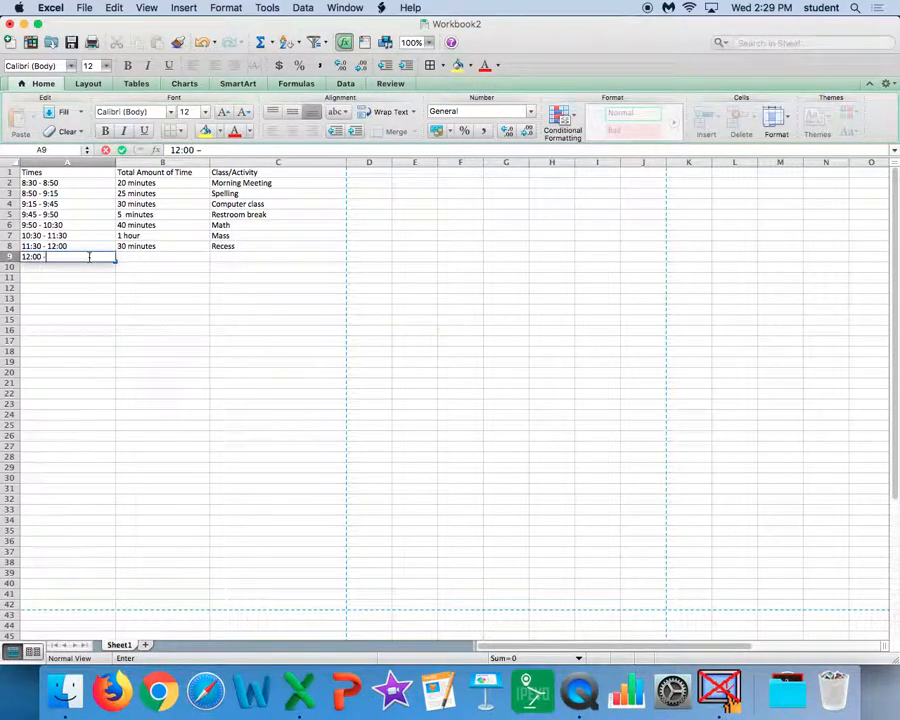
type(" 12:30")
left_click(130, 257)
type("30 m")
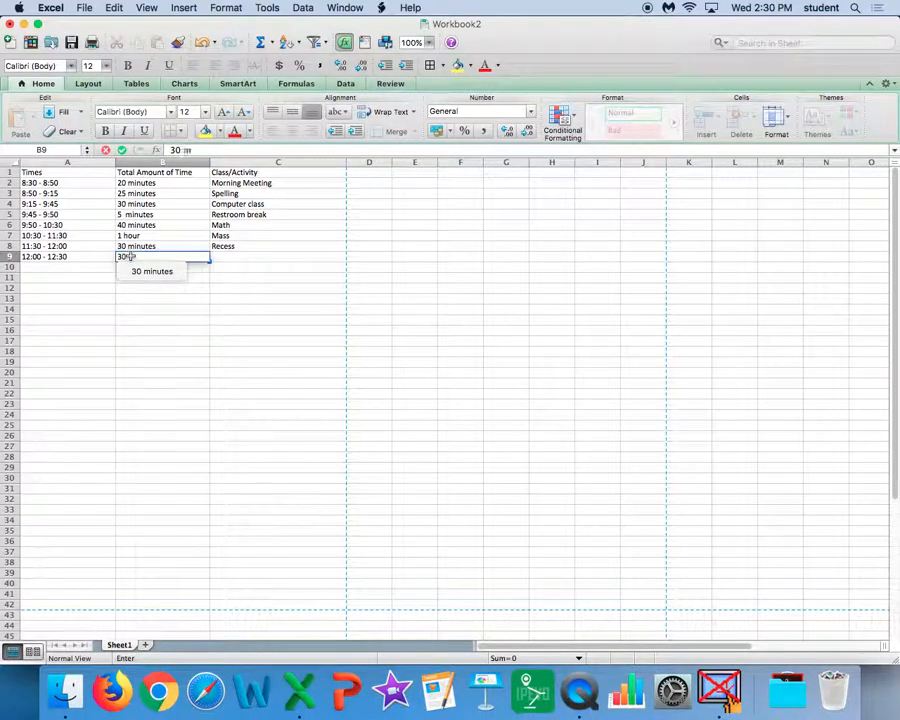
type("inutes")
left_click(230, 257)
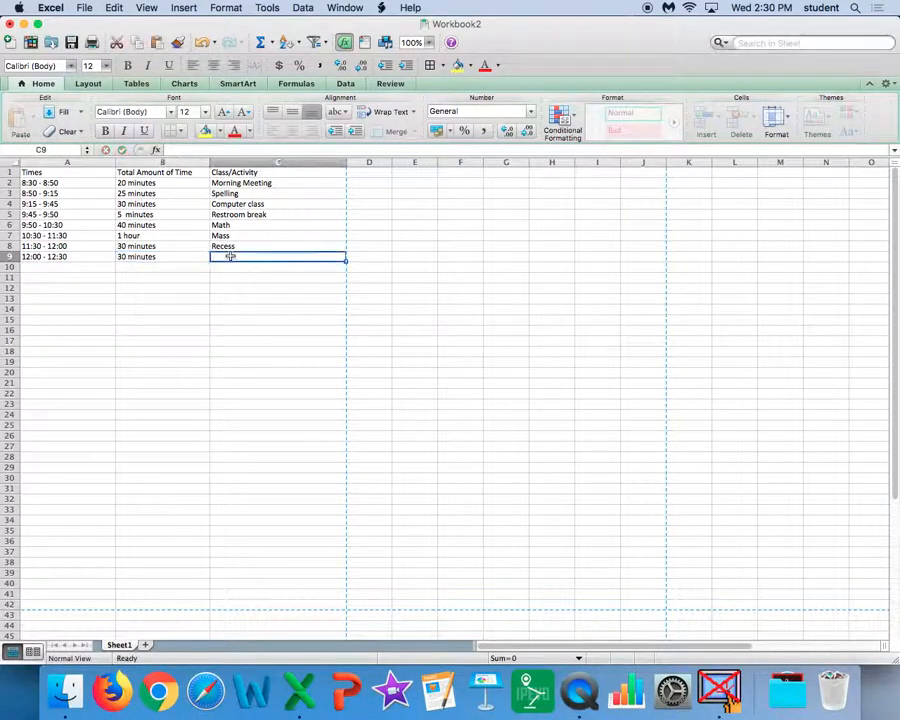
type("Lunch")
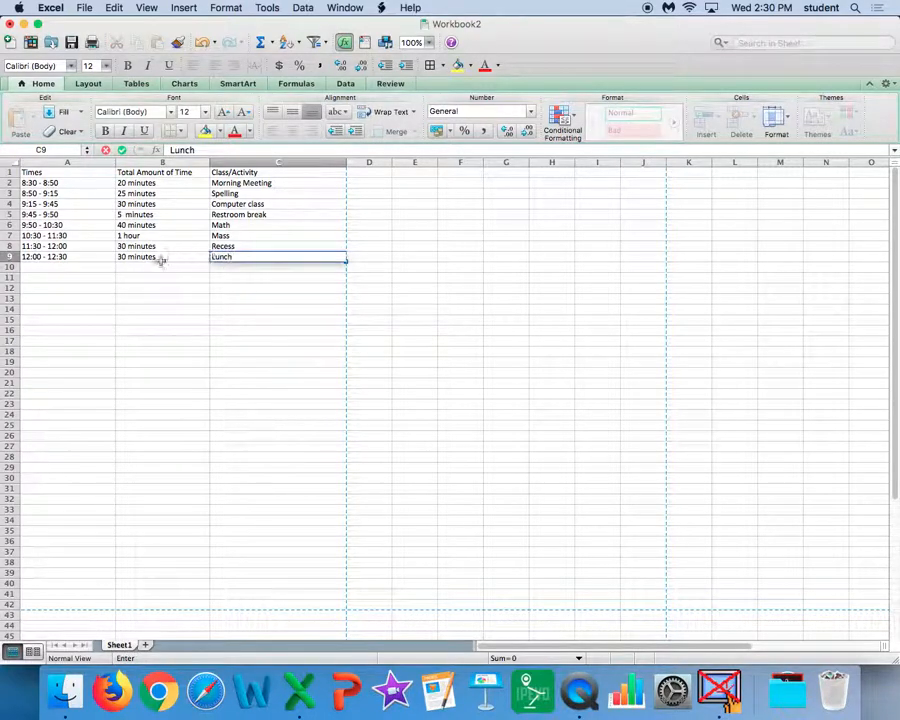
Step: Fill row 10 with the time "12:30 - 1:00", the duration "30 minutes" and the activity "STEM"
left_click(98, 266)
type("12:30")
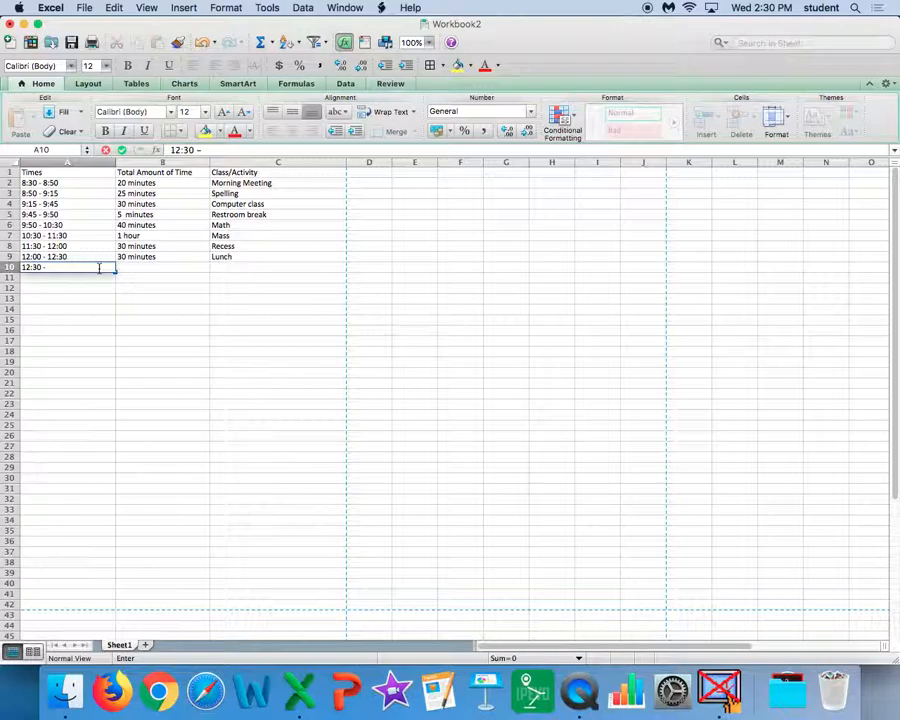
type(" - 1:00")
left_click(147, 268)
type("30 minutes")
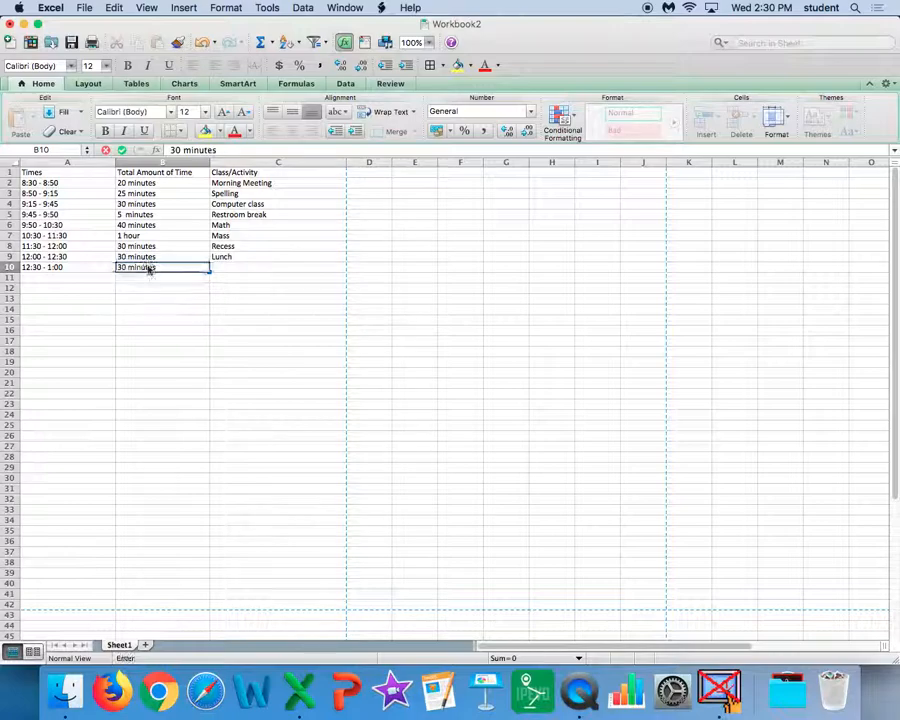
key("Tab")
type("STE")
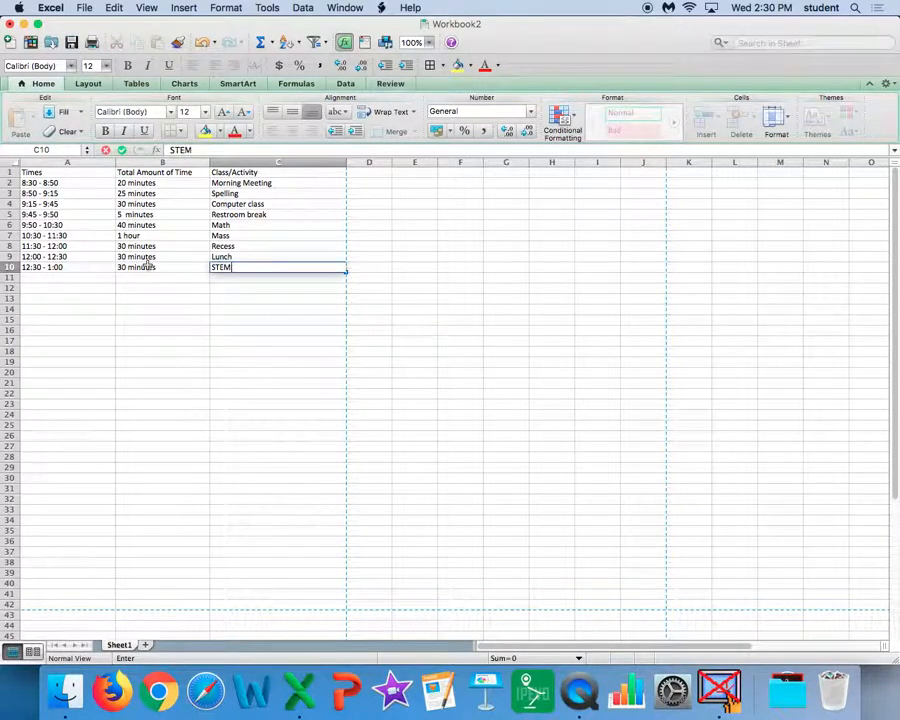
Step: Fill row 11 with the time "1:00 - 1:40", the duration "40 minutes" and the activity "Reading"
left_click(62, 277)
type("1:00 - 1:40")
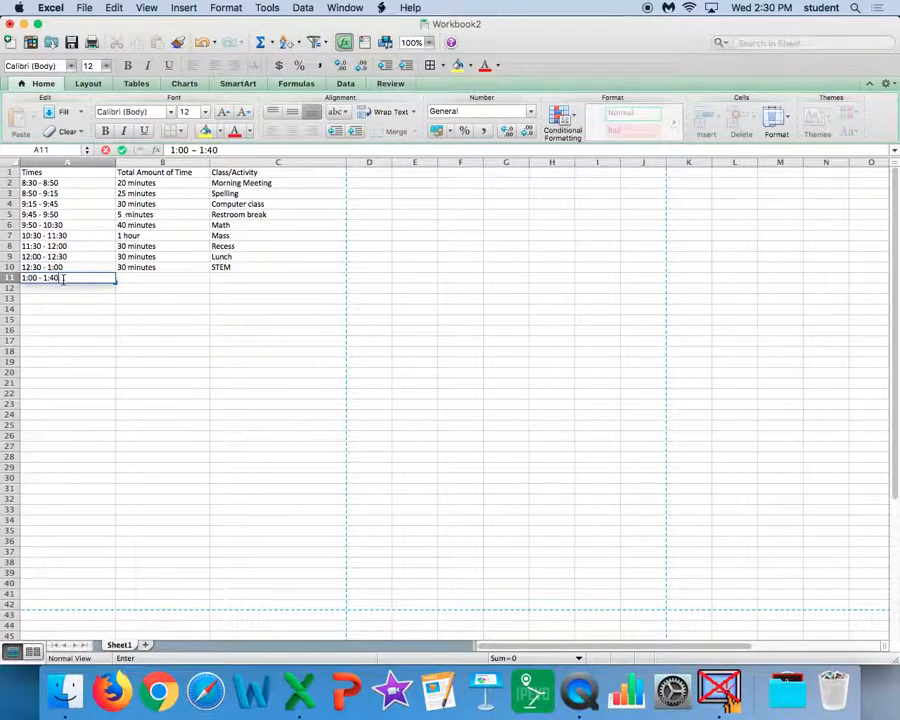
left_click(129, 276)
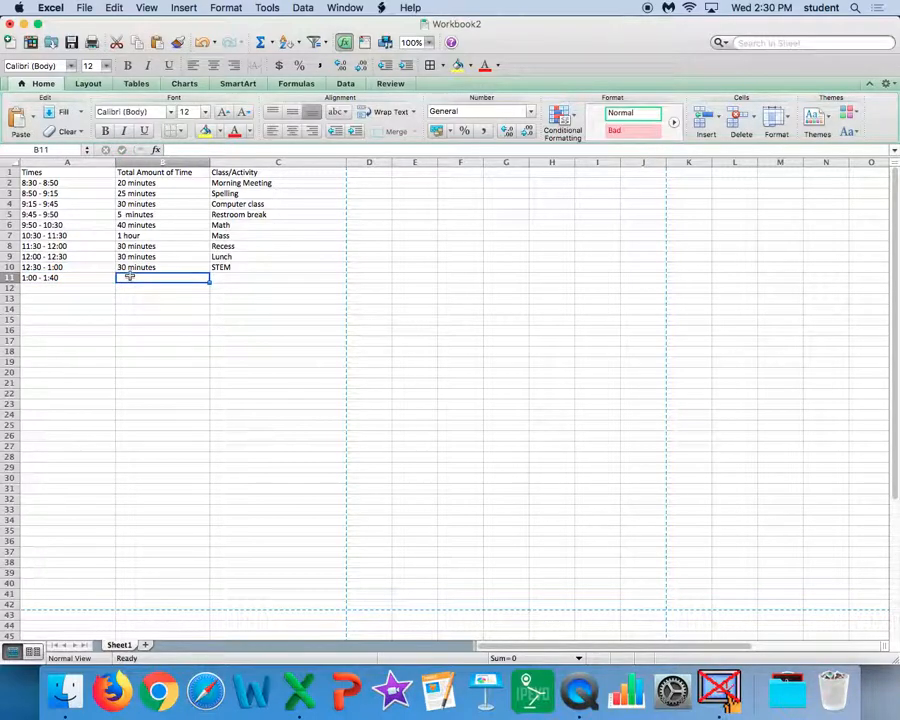
type("40 minutes")
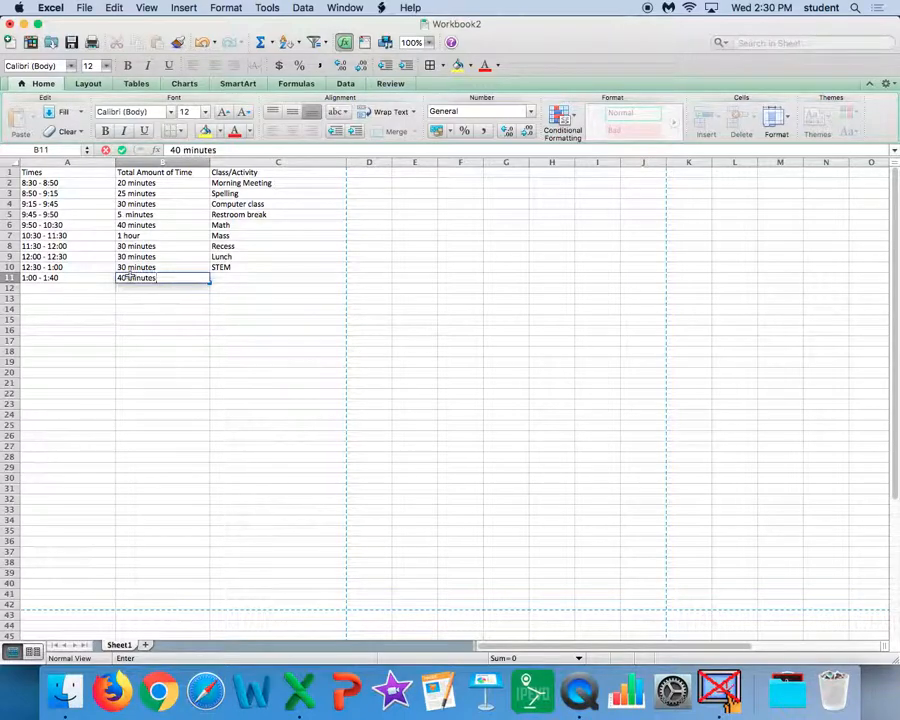
key("Tab")
type("Read")
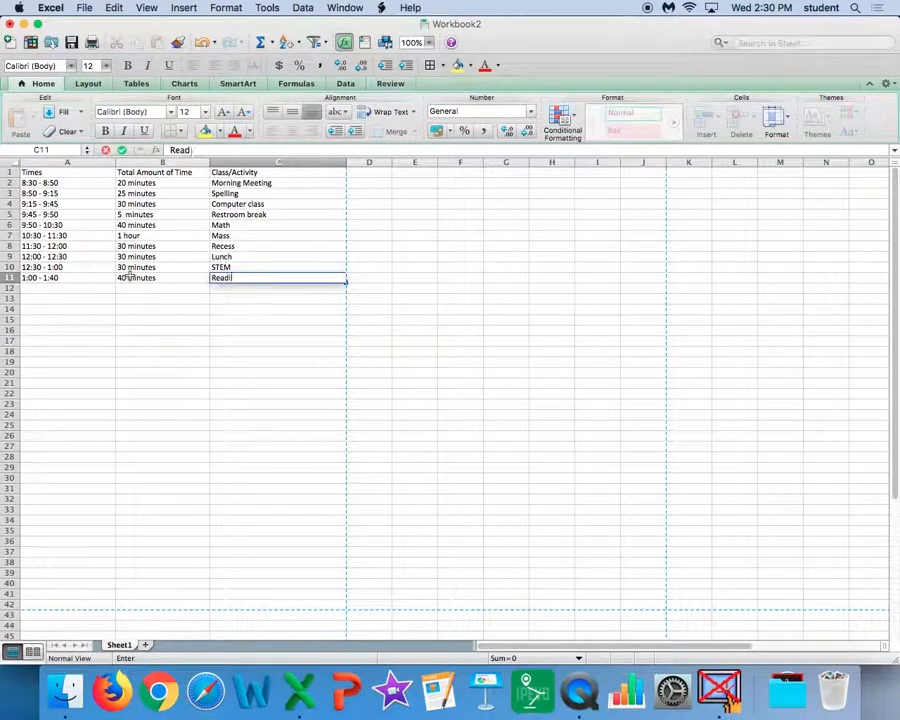
Step: Fill row 12 with the time "1:40 - 2:00", the duration "20 minutes" and the activity "Social Studies"
left_click(54, 286)
type("1:40")
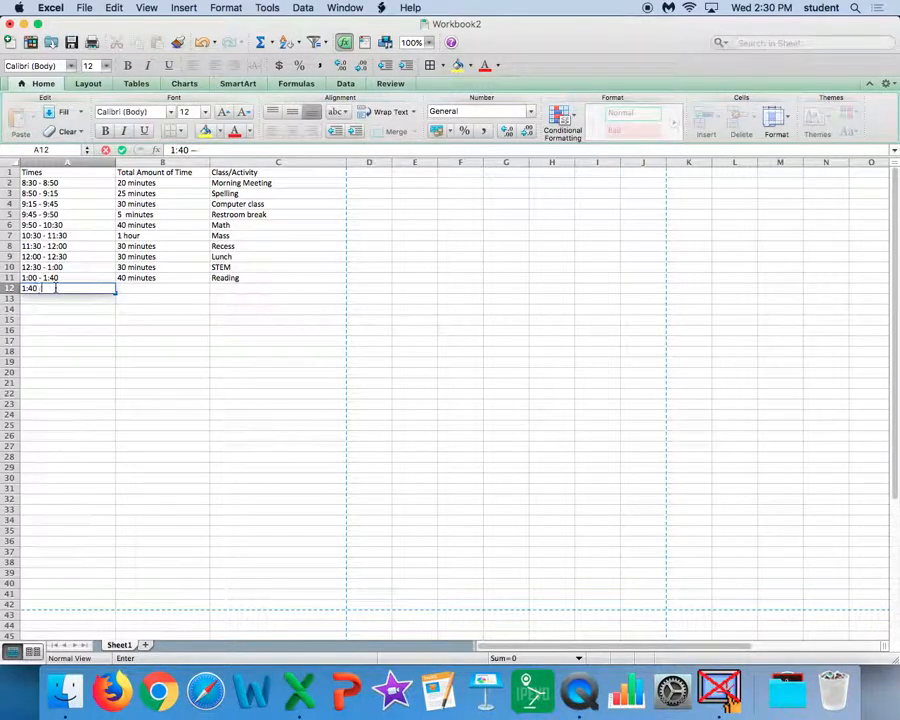
type(" - 2:00")
key("Tab")
type("20 minutes")
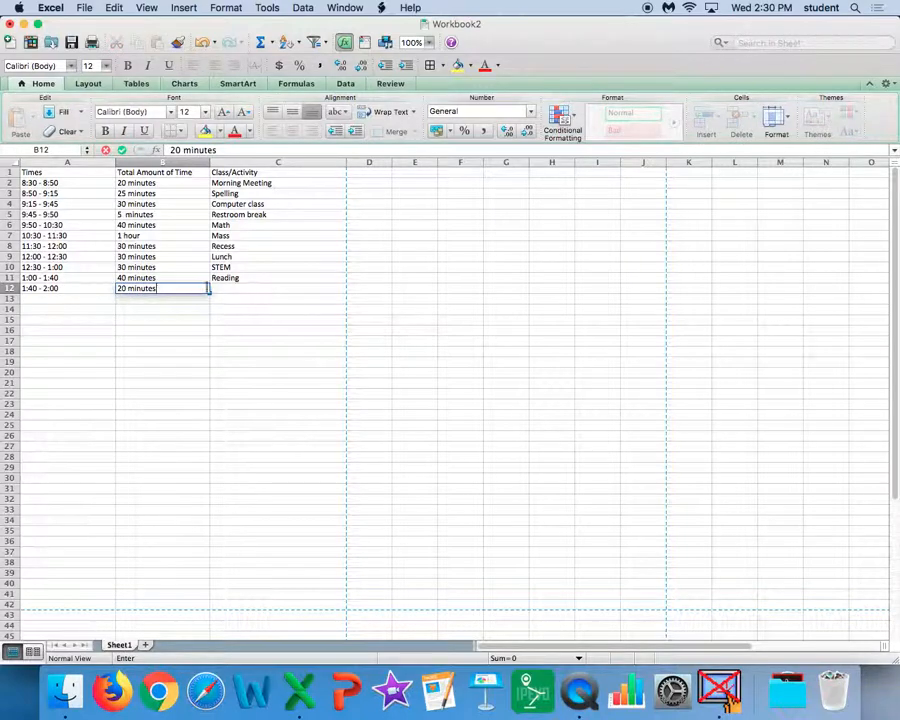
left_click(237, 289)
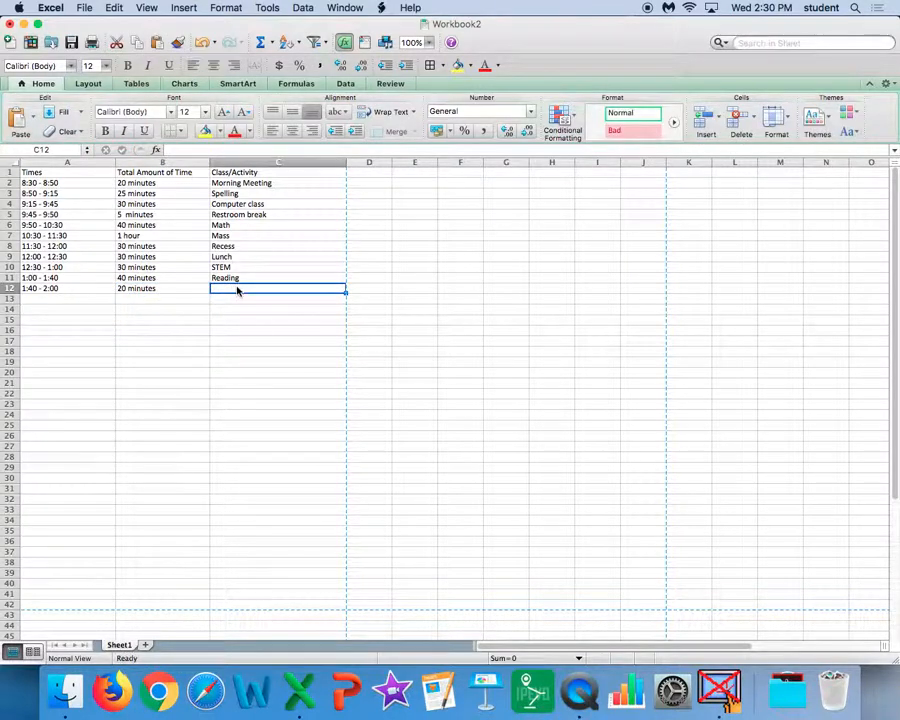
type("Socia")
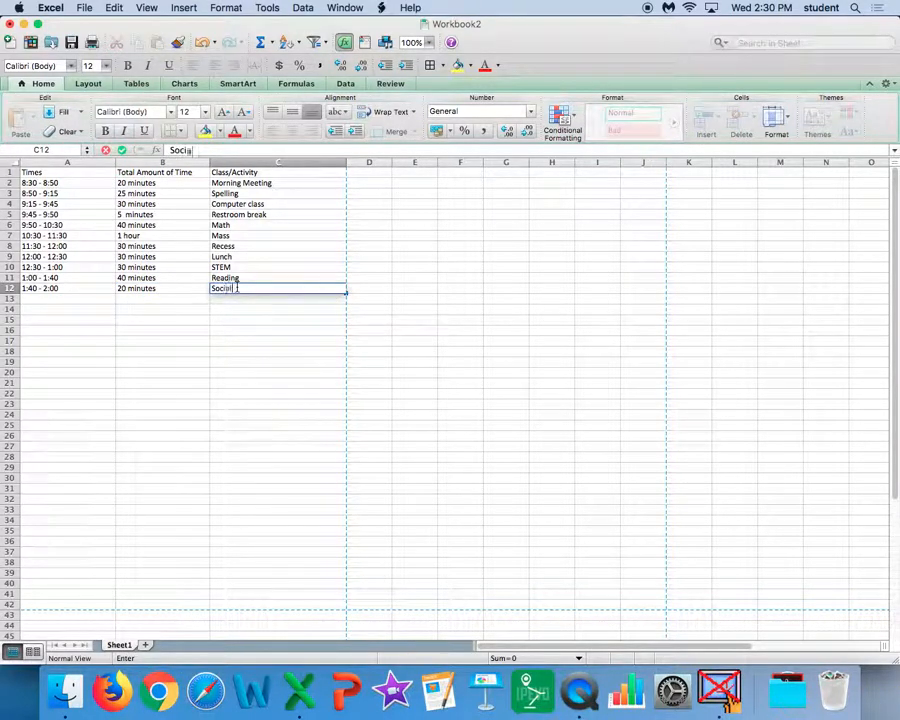
type("l Studies")
Step: Fill row 13 with the time "2:00 - 2:20", the duration "20 minutes" and the activity "Handwriting"
left_click(94, 298)
type("2:00 - 2:20")
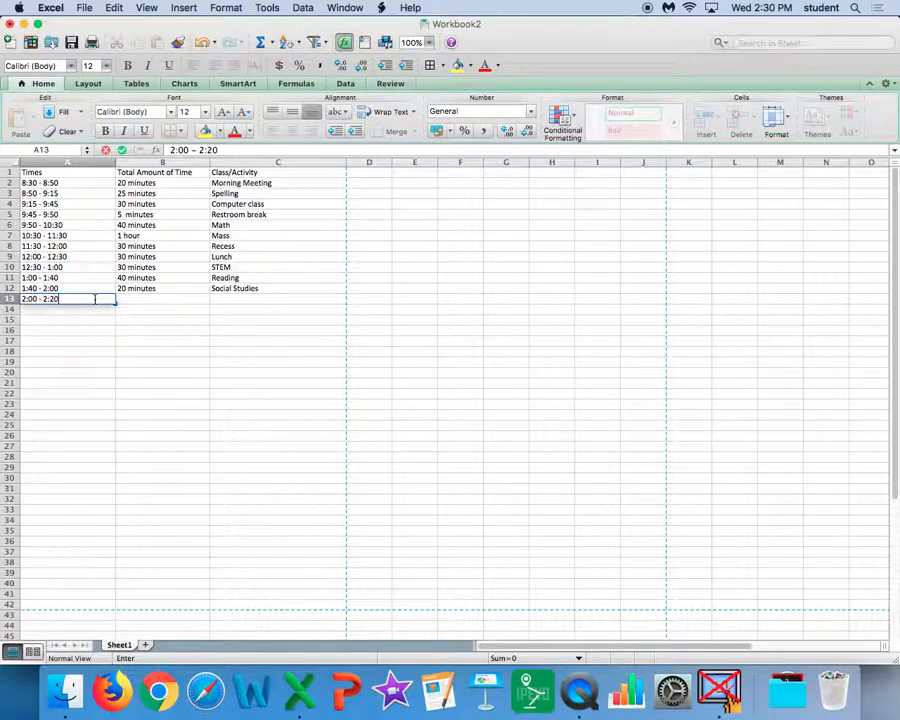
key("Tab")
type("20")
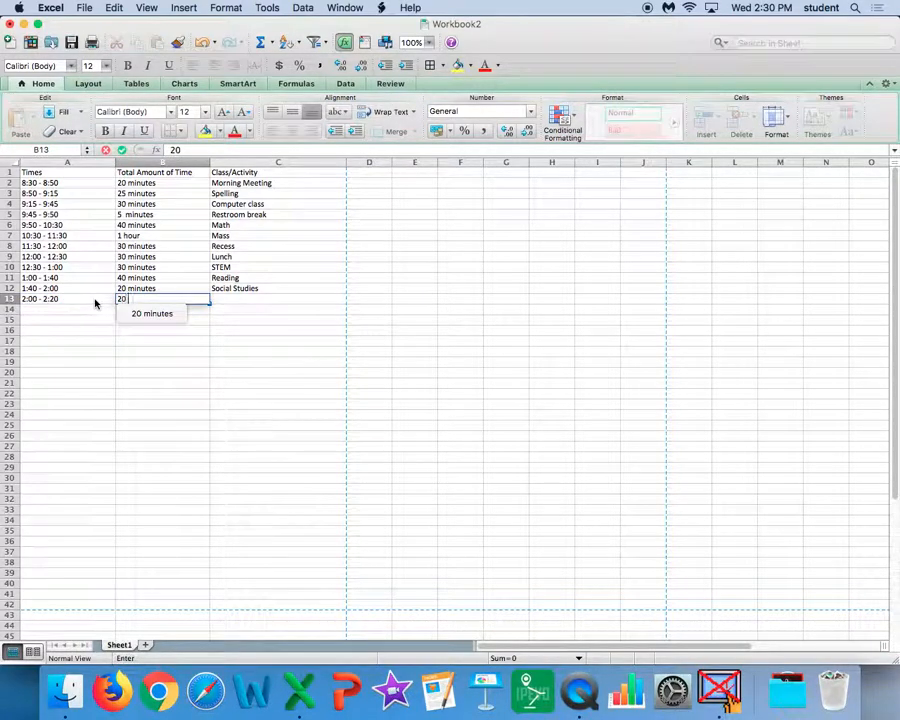
type(" minutes")
left_click(231, 298)
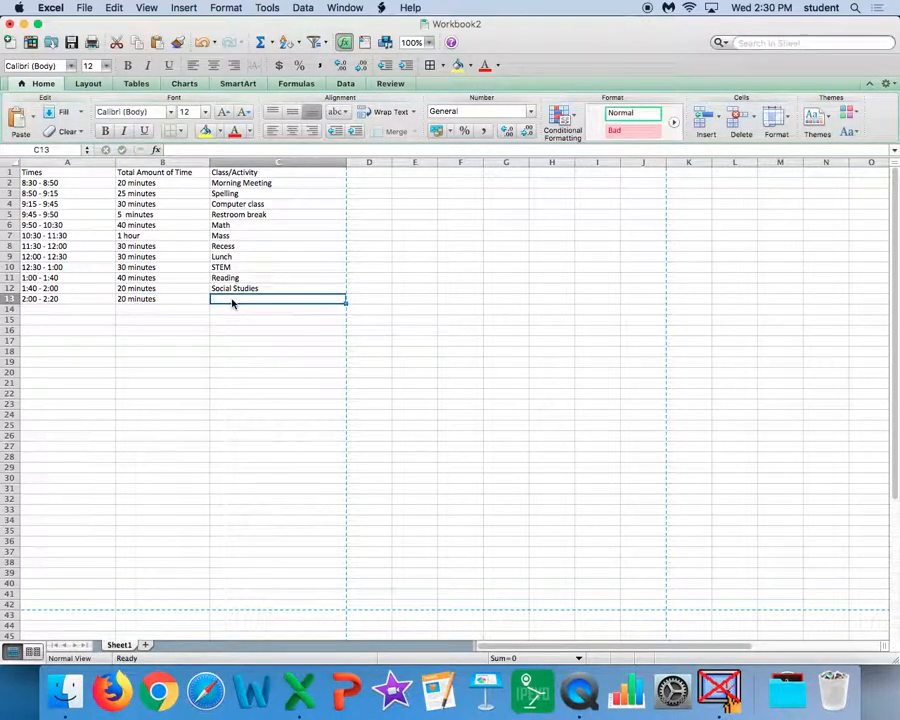
type("Hande")
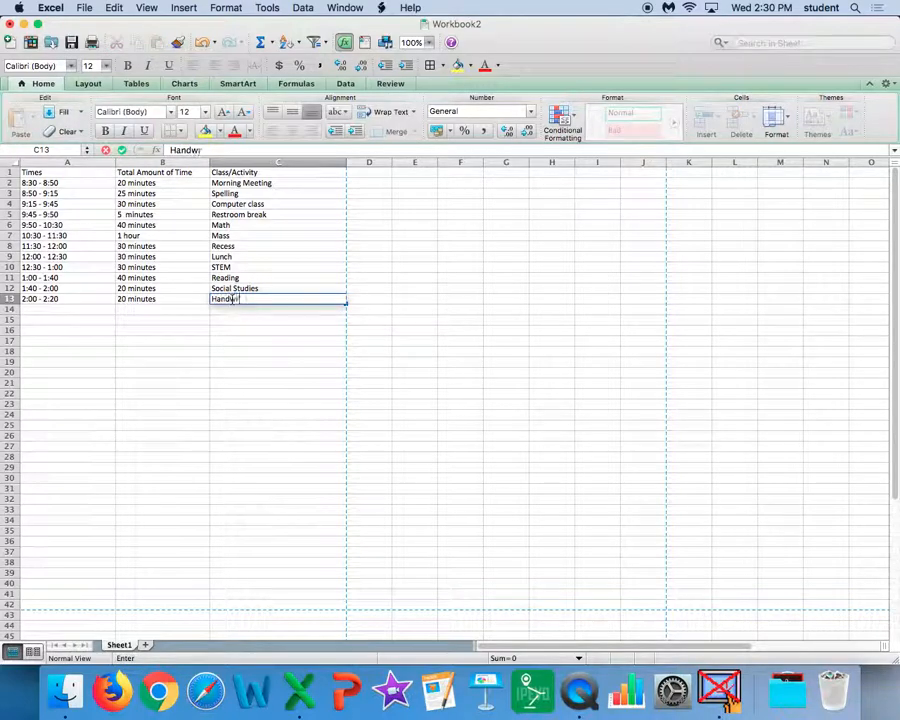
type("riting")
Step: Fill row 14 with the time "2:20 - 2:30", the duration "10 minutes" and the activity "Assignment notebook and pack up"
left_click(80, 308)
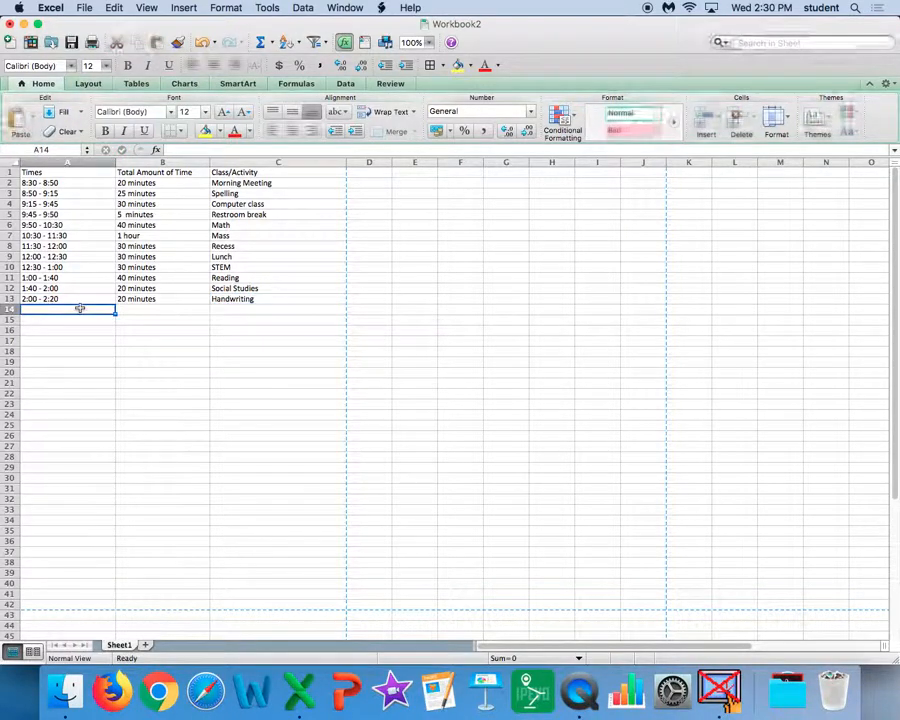
type("2:20 -")
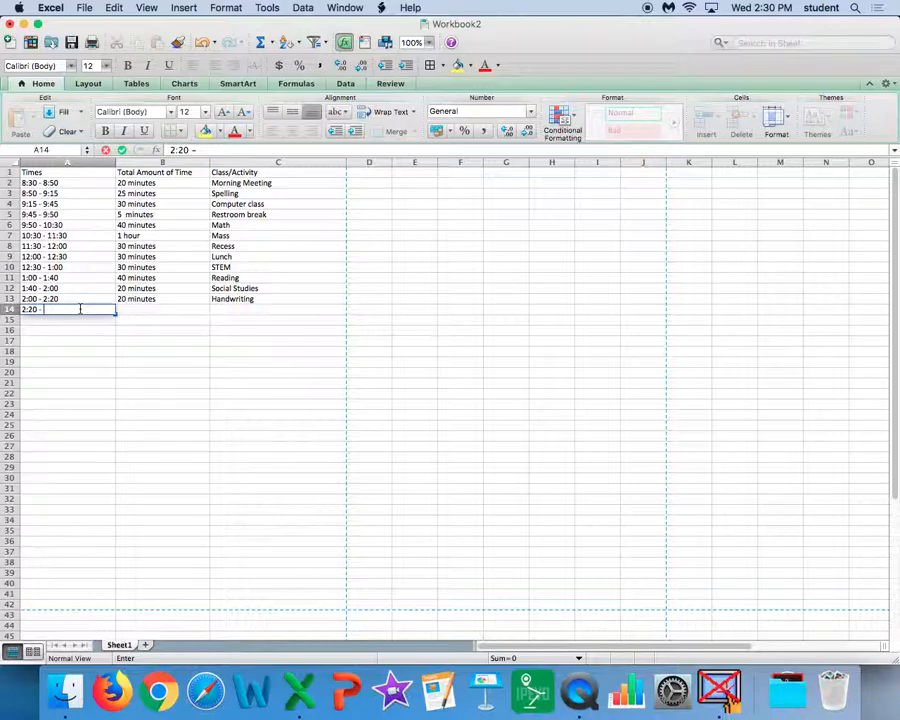
type(" 2:30")
left_click(135, 309)
type("10 minutes")
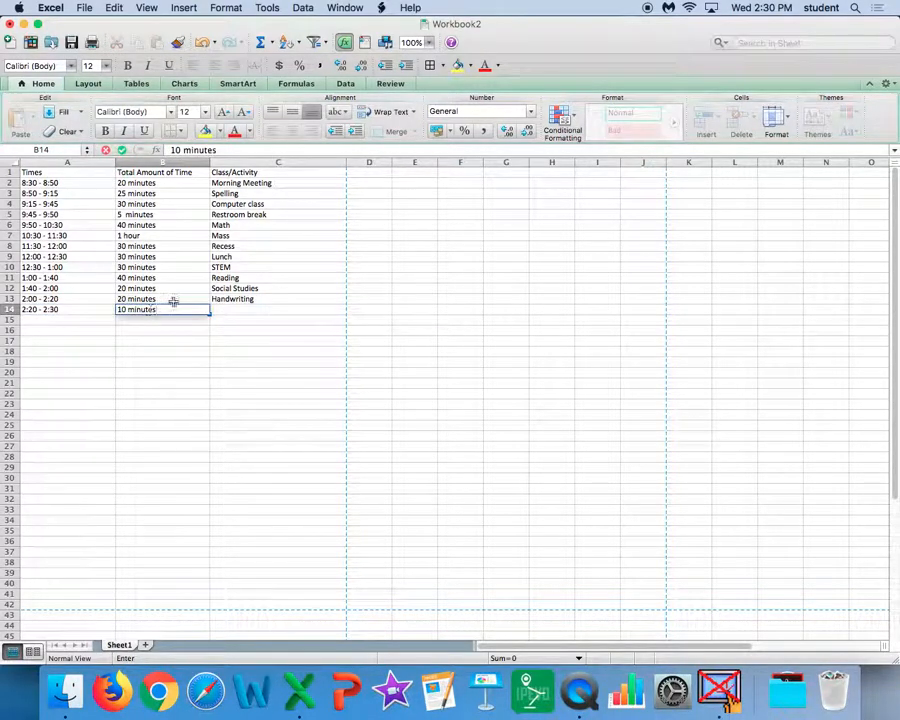
left_click(226, 308)
type("Assign")
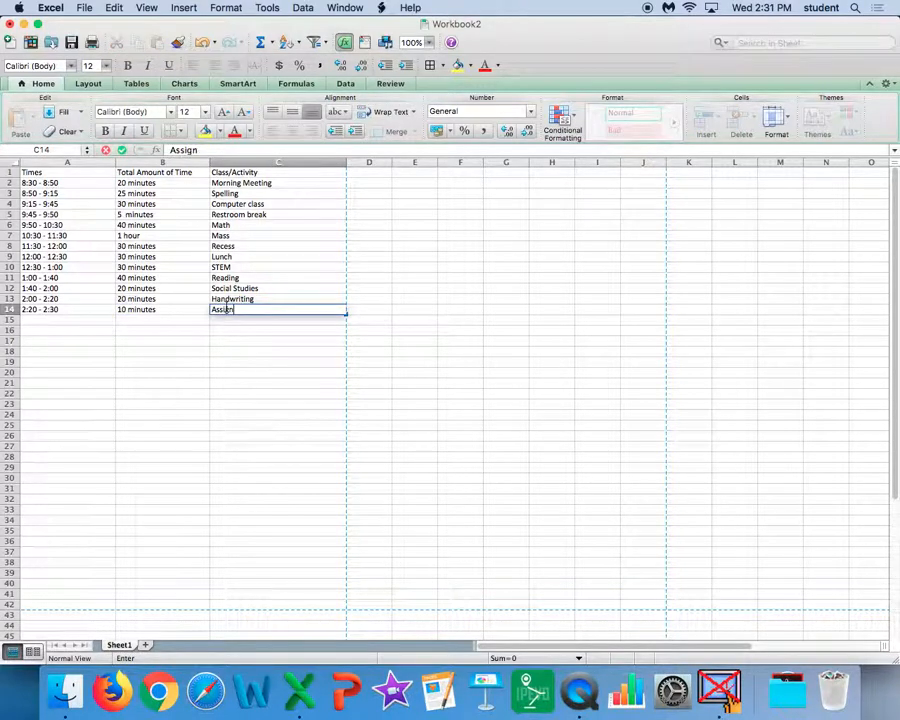
type("ment notebook and pack up")
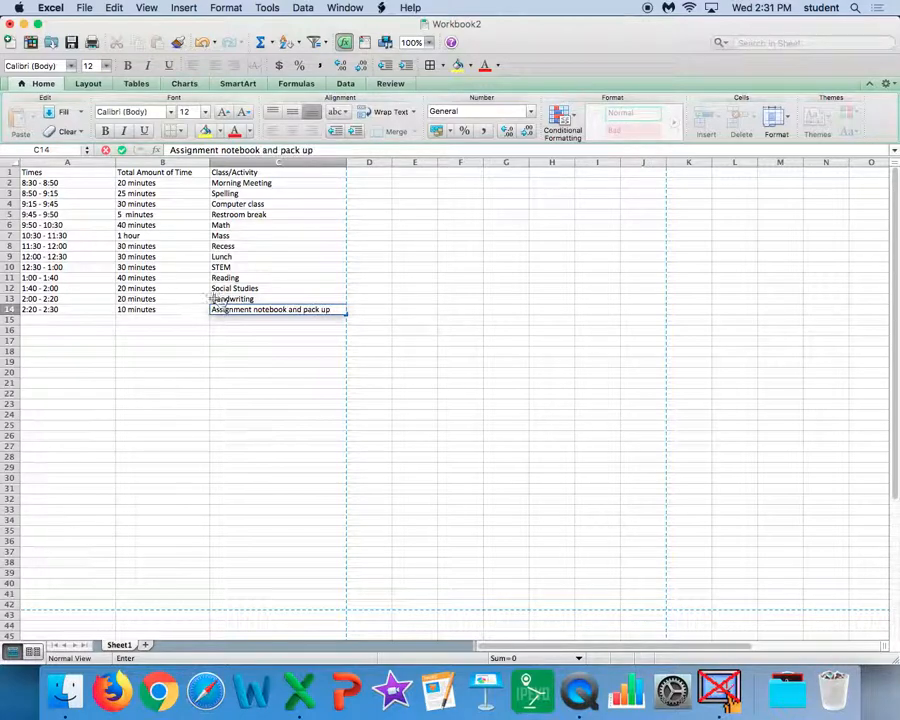
left_click(264, 374)
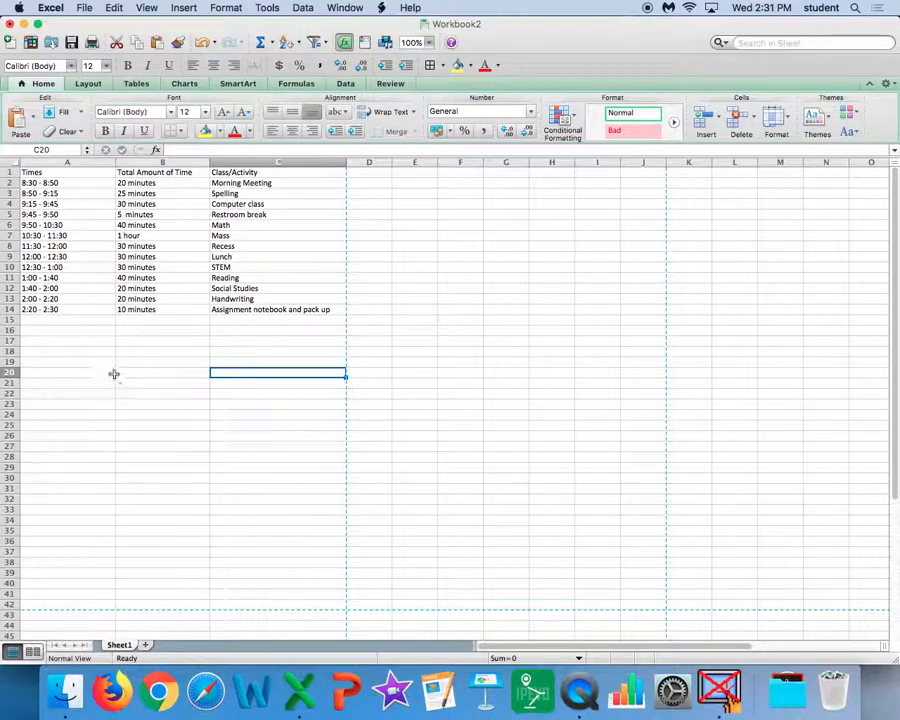
Step: Apply outline and inside borders to the whole schedule table, A1:C14
left_click_drag(323, 309, 20, 172)
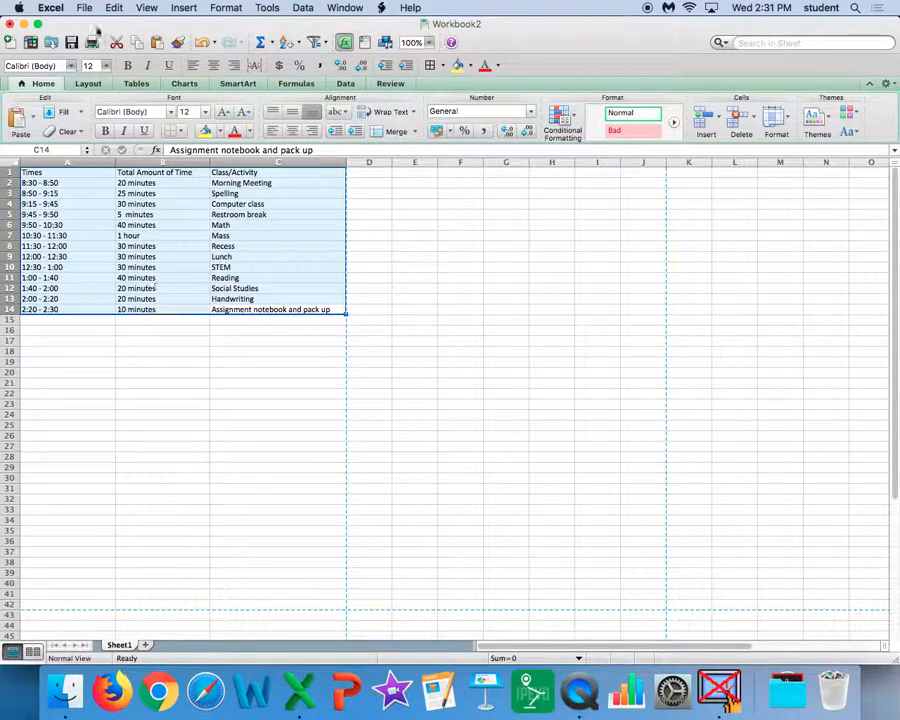
left_click(220, 8)
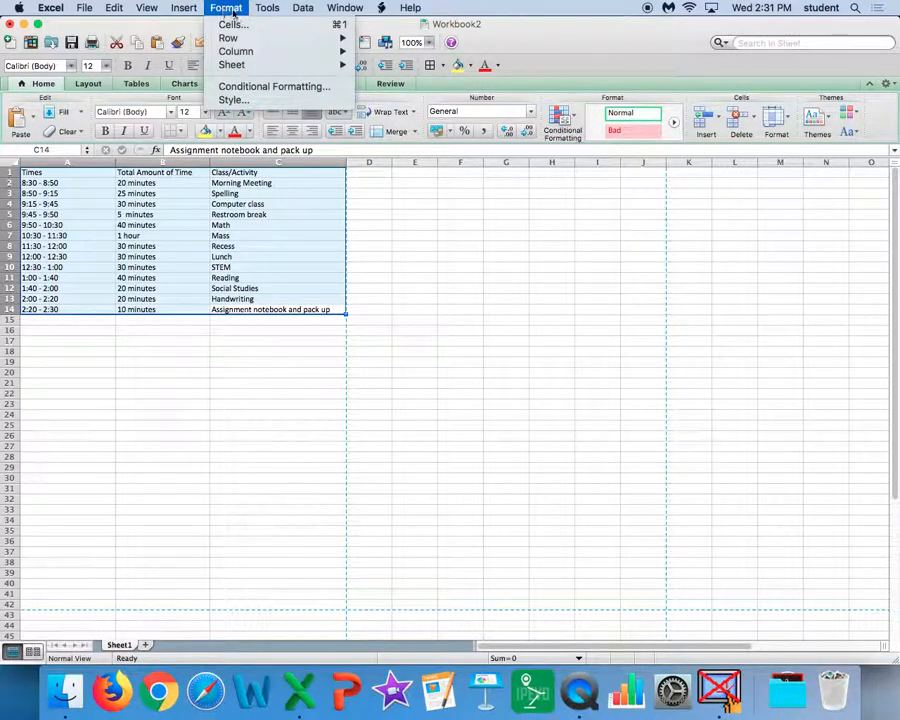
left_click(229, 24)
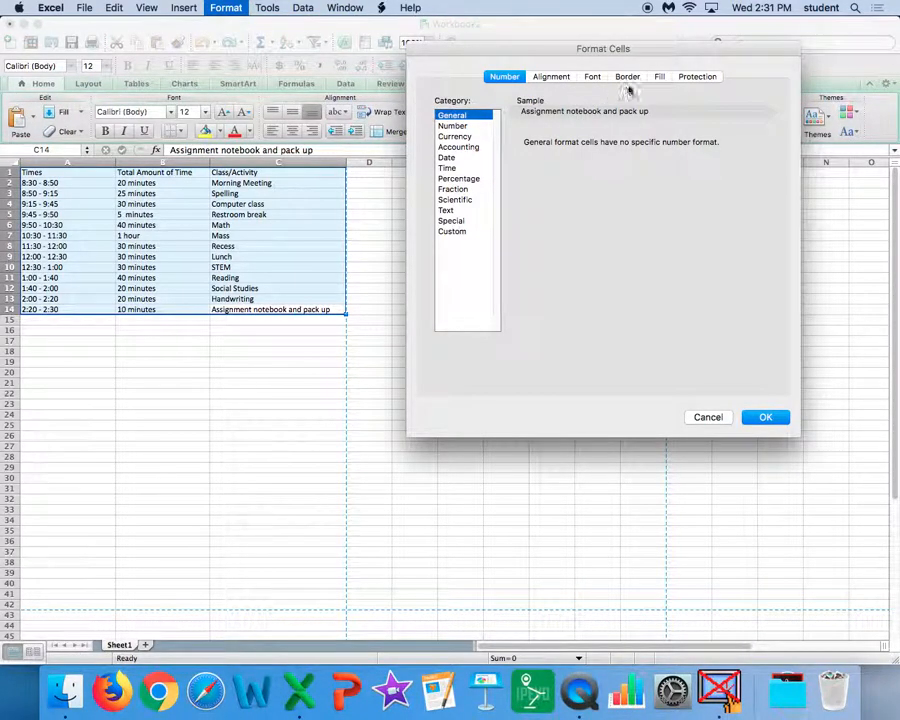
left_click(628, 77)
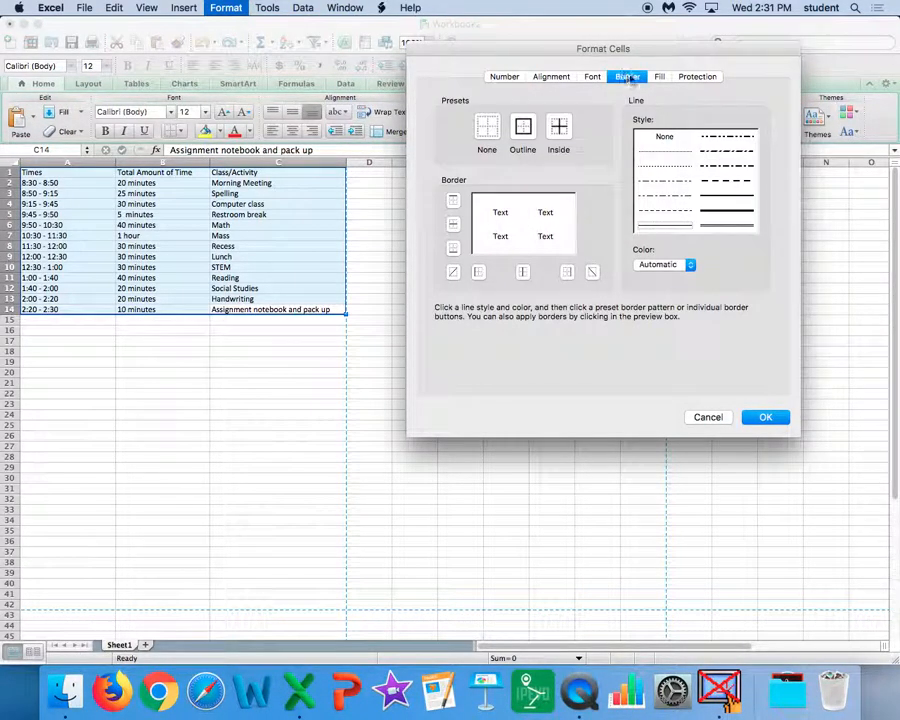
left_click(522, 126)
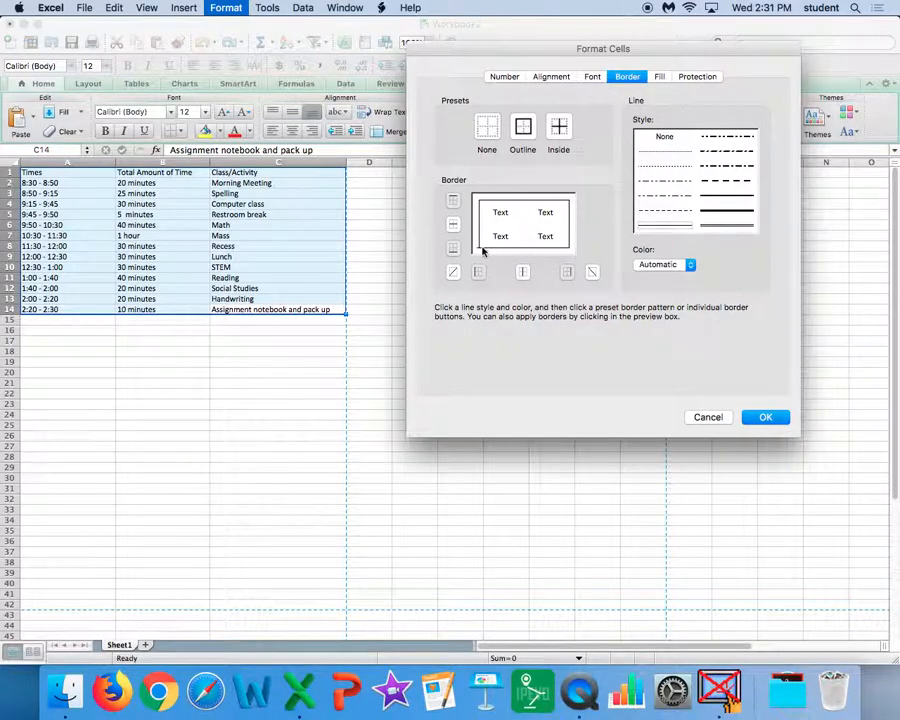
left_click(569, 146)
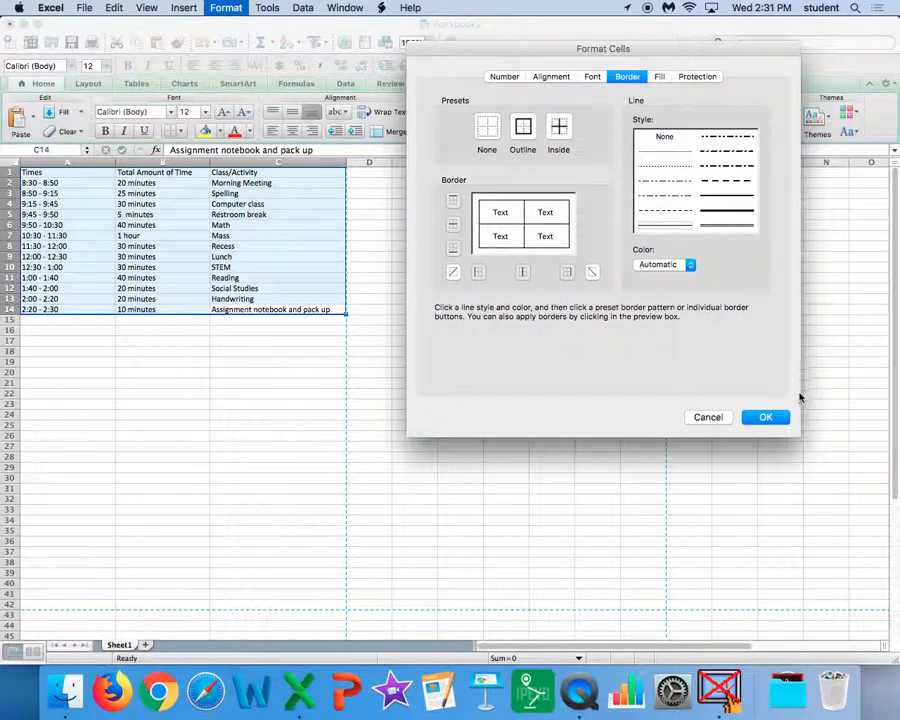
left_click(765, 418)
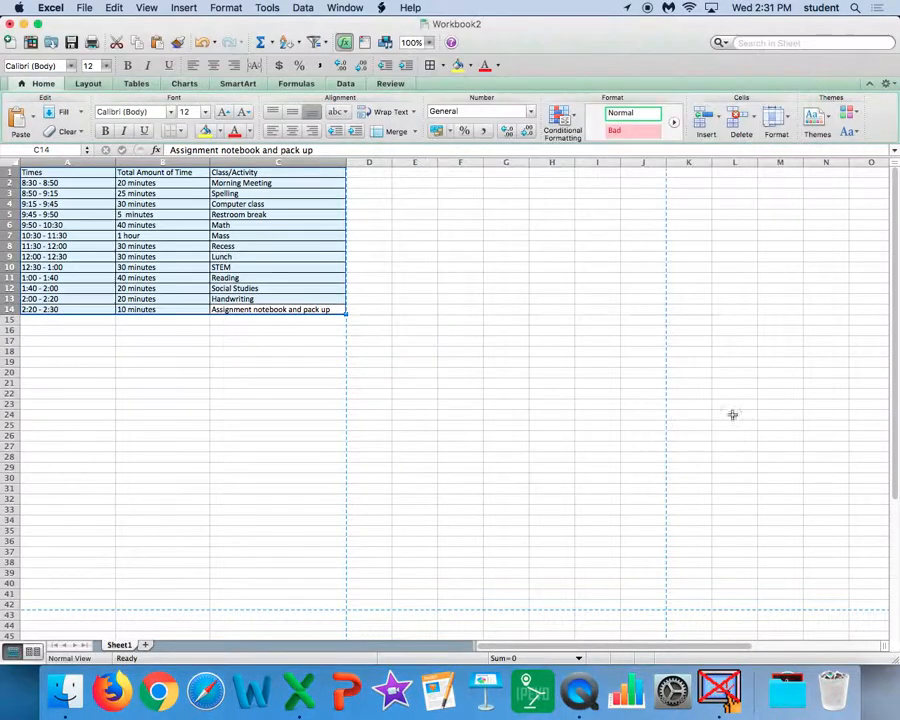
left_click(332, 424)
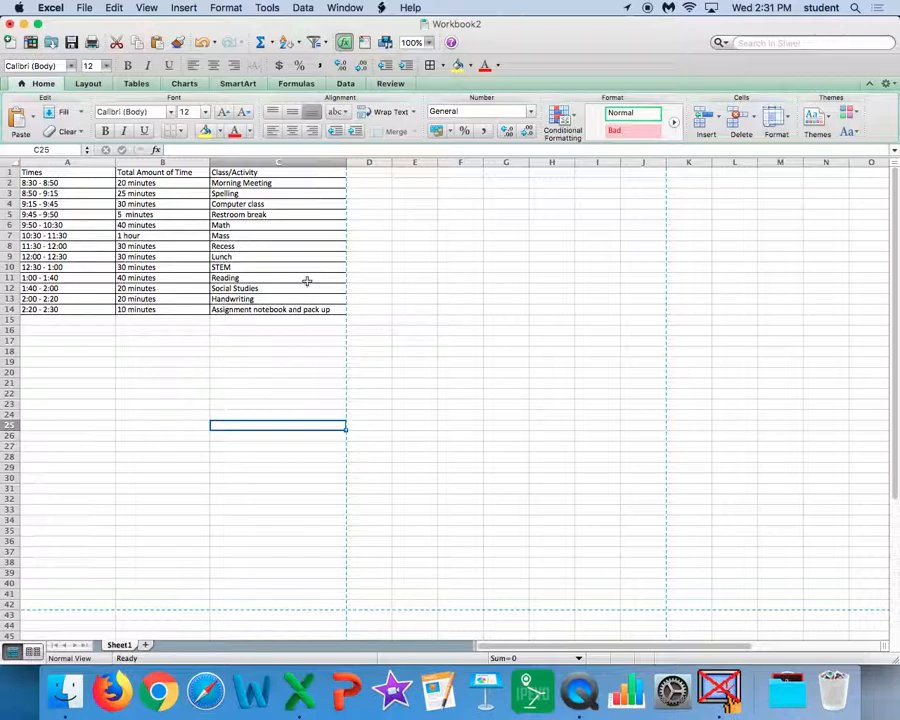
Step: Fill the header cells A1:C1 with yellow
left_click_drag(72, 171, 280, 173)
left_click(205, 132)
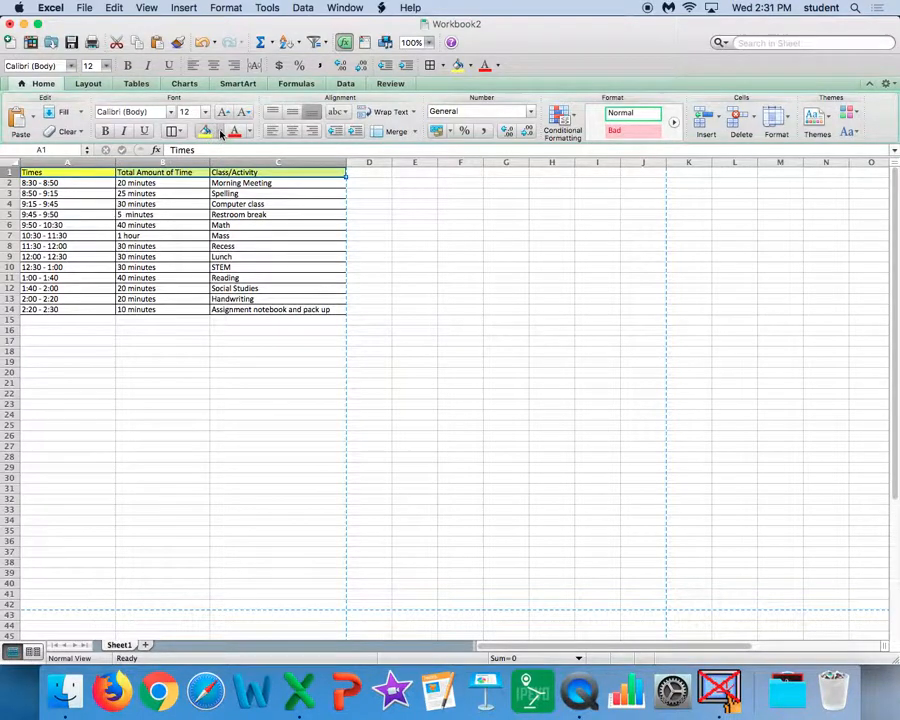
left_click(220, 132)
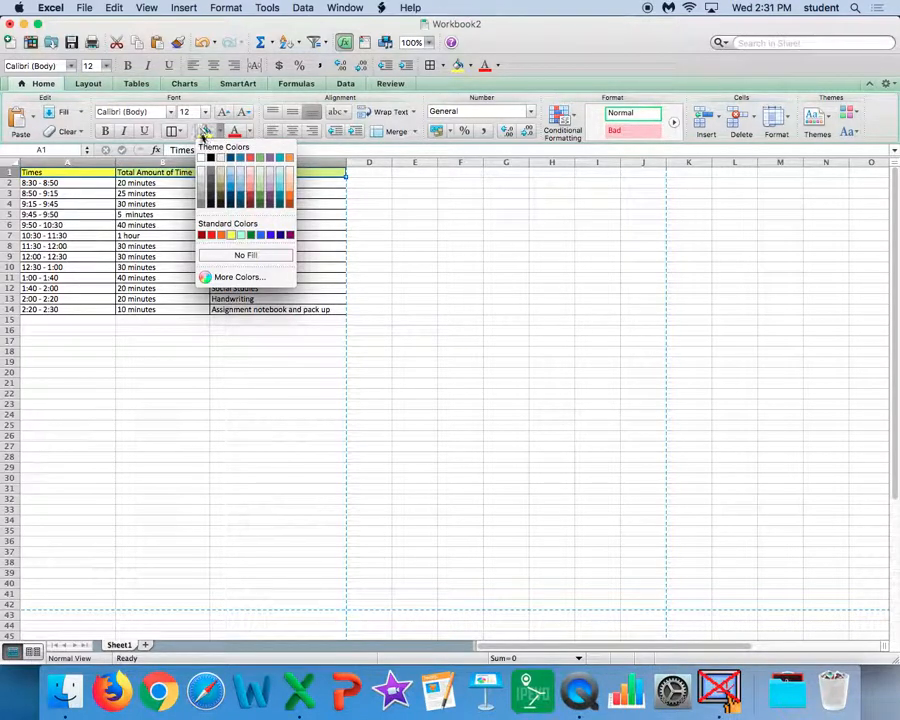
left_click(140, 187)
Step: Fill the Morning Meeting row with light green and the Spelling row with light purple, across columns A to C
left_click_drag(79, 183, 255, 184)
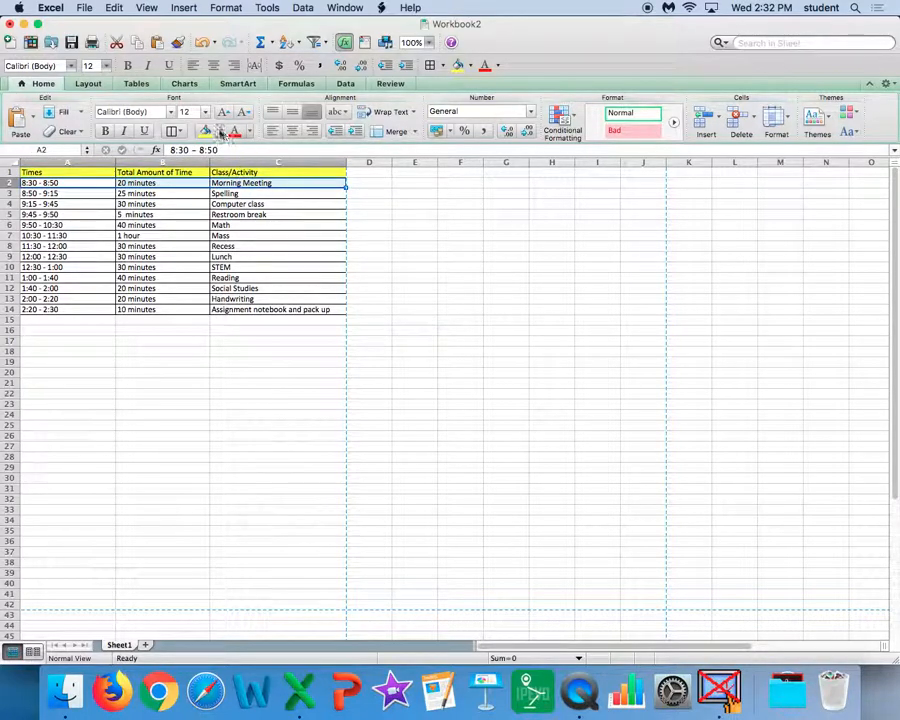
left_click(220, 132)
left_click(260, 180)
left_click_drag(45, 193, 245, 194)
left_click(220, 132)
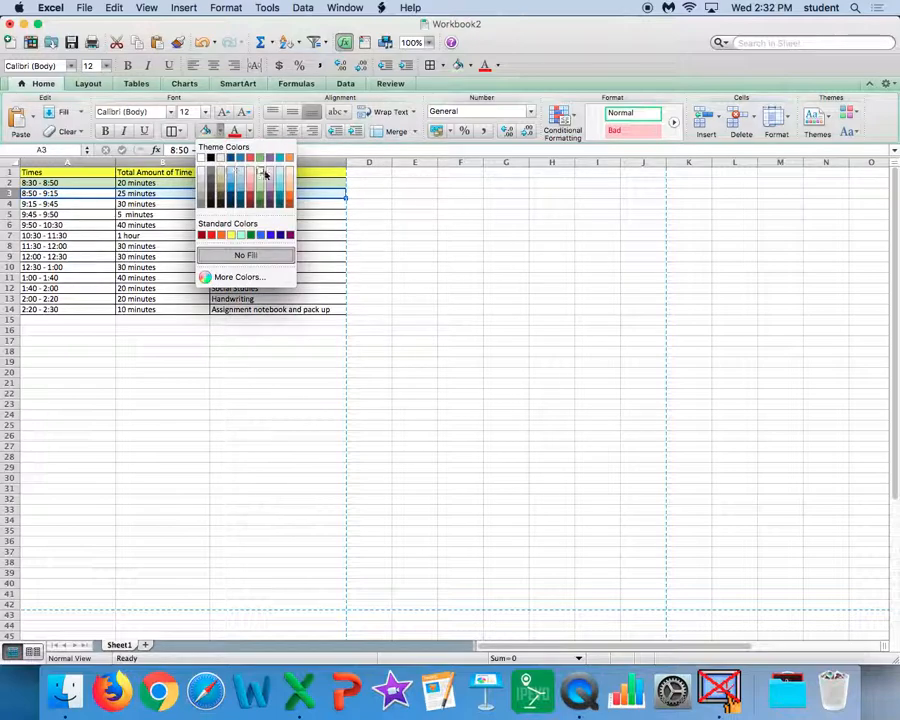
left_click(268, 184)
Step: Fill the Computer class row with light teal and the Restroom break row with pale orange, across columns A to C
left_click_drag(88, 203, 238, 204)
left_click(220, 132)
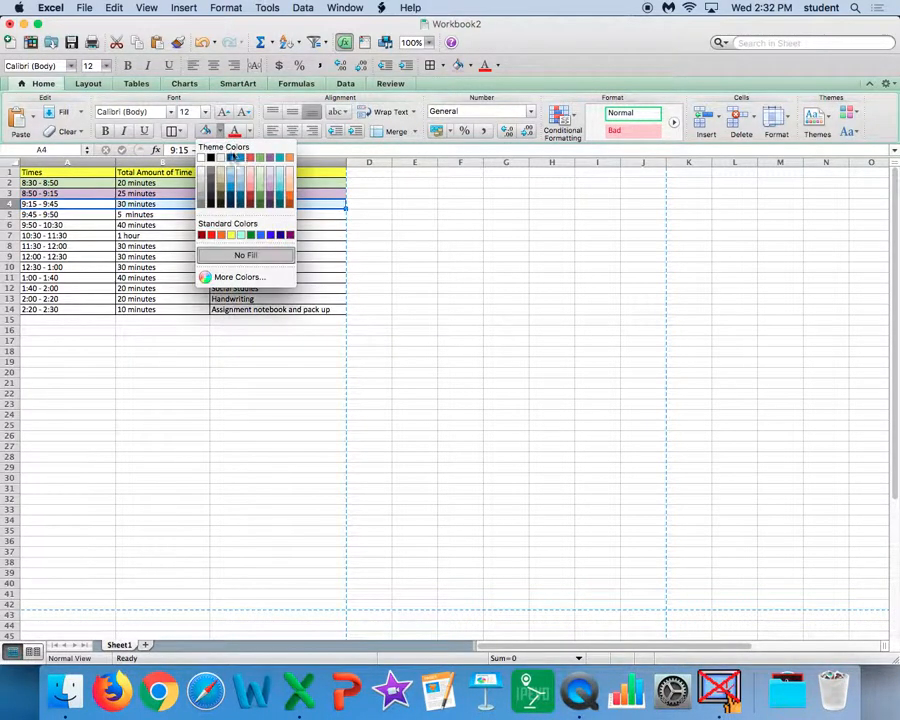
left_click(250, 184)
left_click_drag(94, 214, 340, 214)
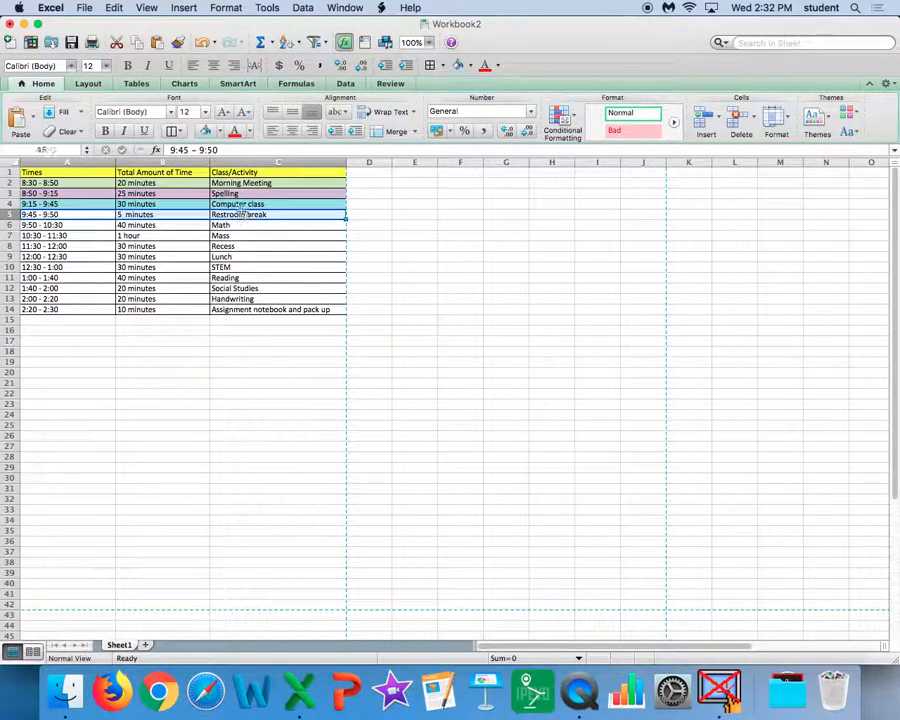
left_click(221, 133)
left_click(288, 172)
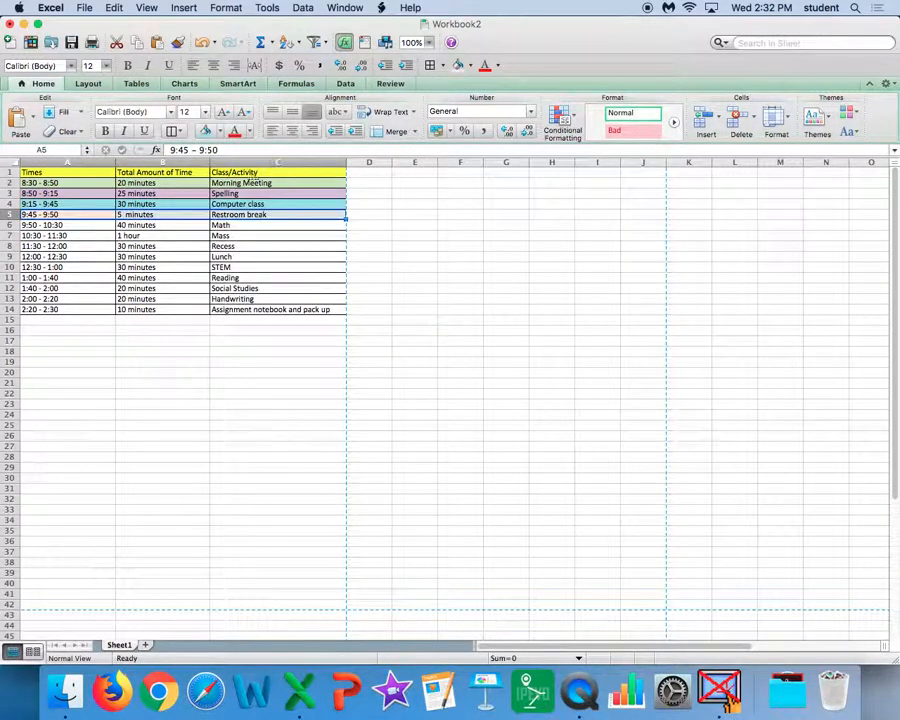
Step: Fill the Math row with yellow and the Mass row with the palest green, across columns A to C
left_click_drag(60, 225, 256, 227)
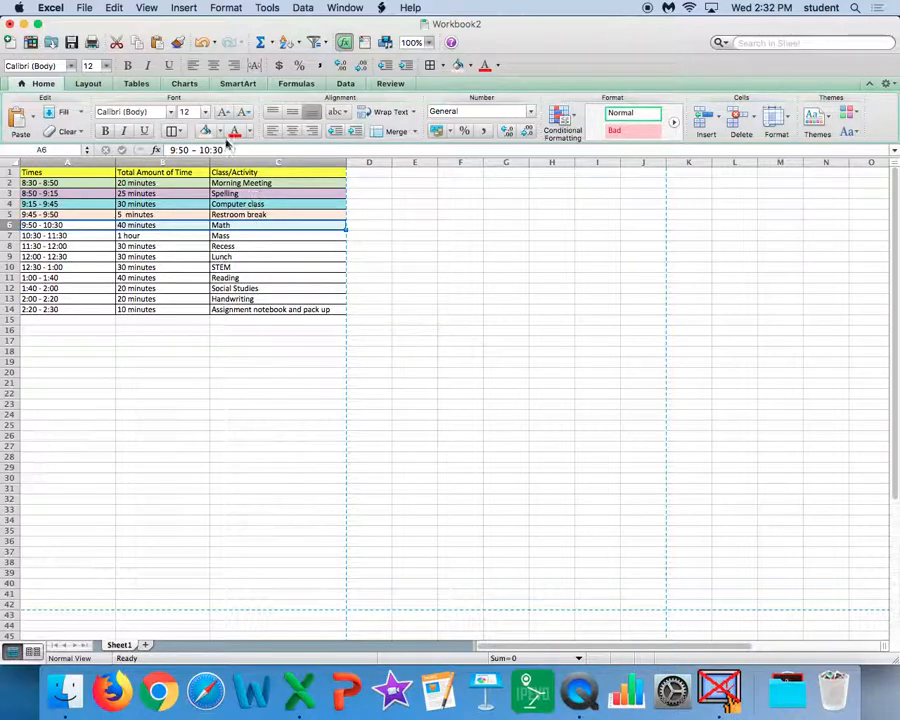
left_click(221, 133)
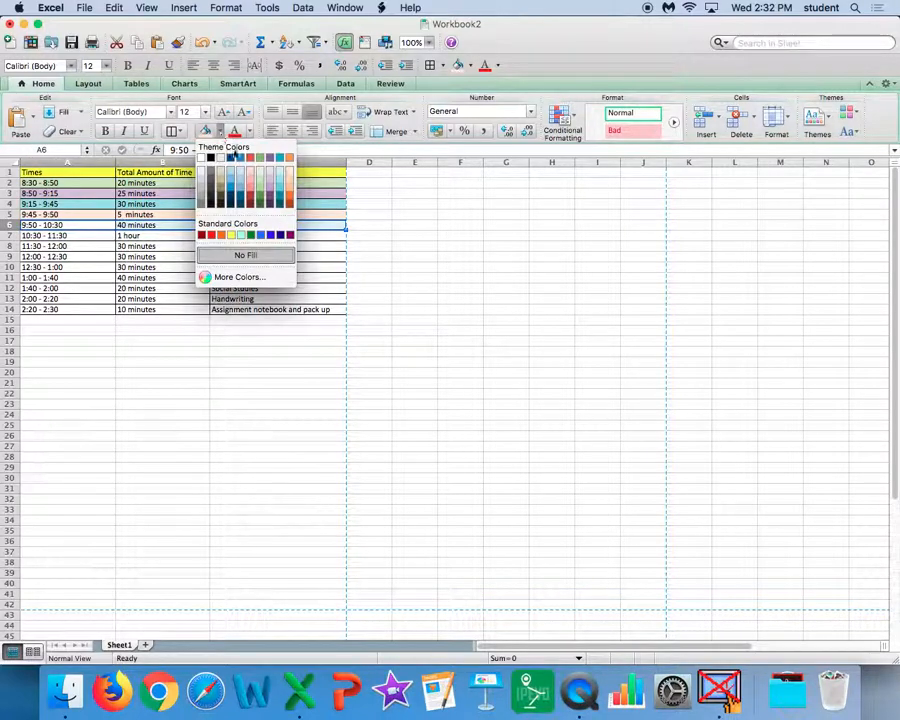
left_click(241, 234)
left_click_drag(87, 238, 346, 236)
left_click(221, 134)
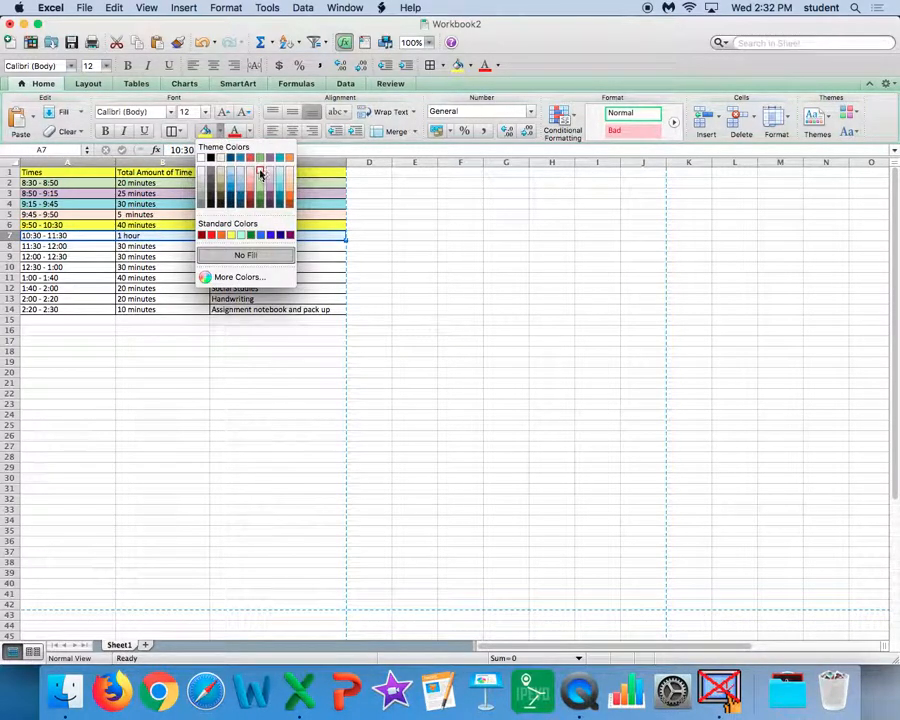
left_click(261, 175)
Step: Fill the Recess row, A8:C8, with the palest purple theme shade
left_click_drag(50, 246, 225, 246)
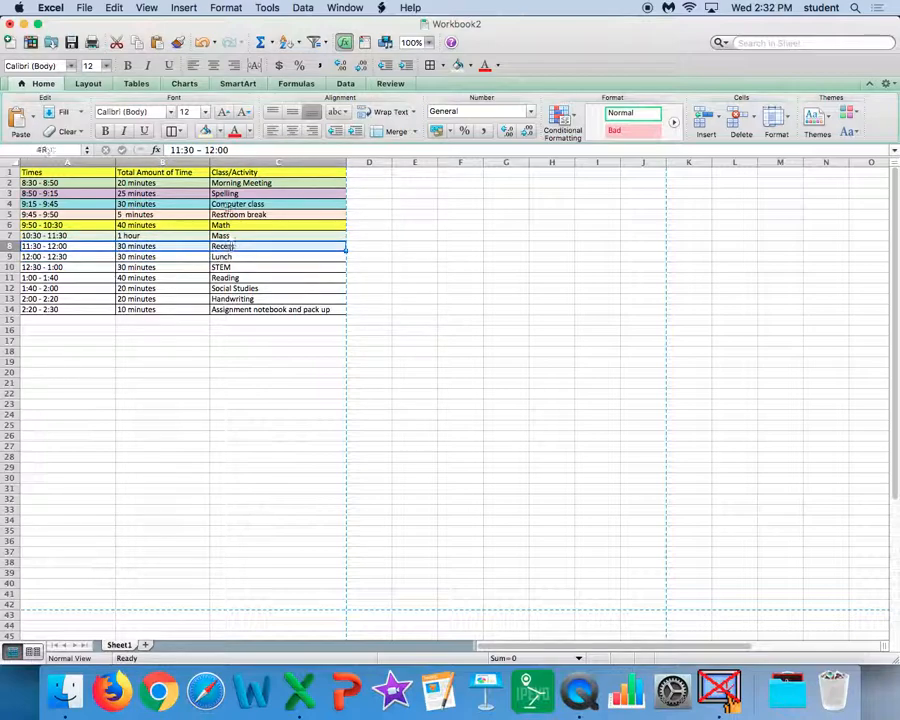
left_click(222, 134)
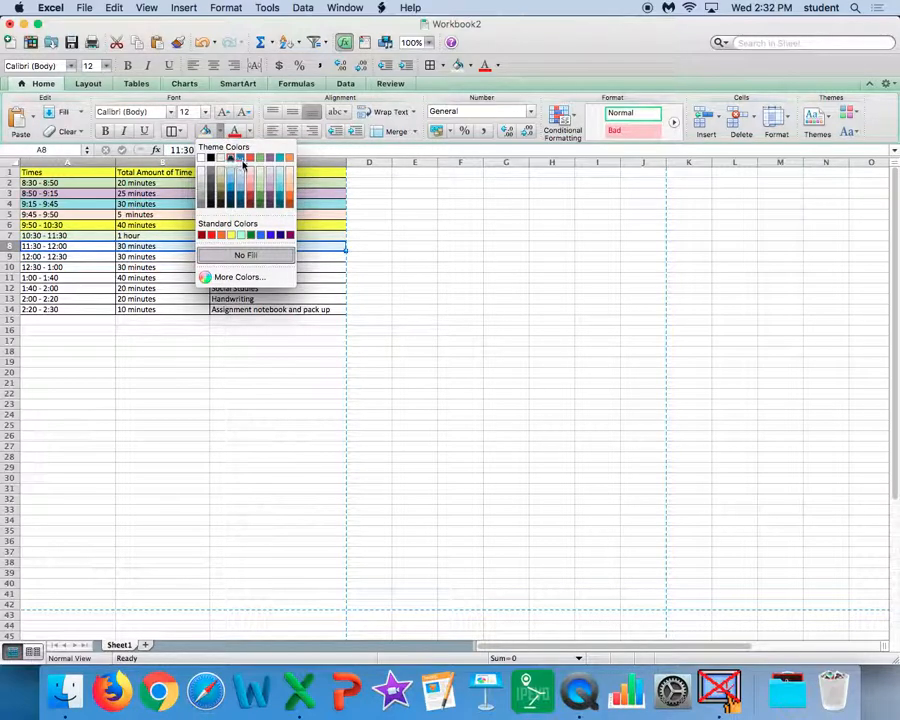
left_click(270, 175)
left_click(100, 257)
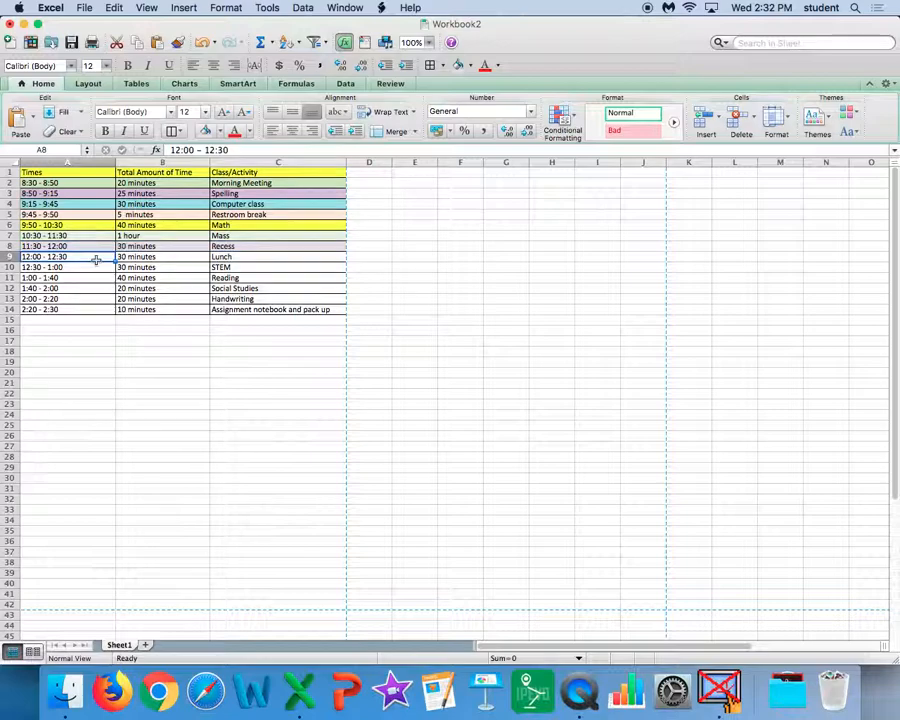
Step: Fill the Recess row, A8:C8, with the same light purple as the Spelling row
left_click_drag(90, 246, 265, 246)
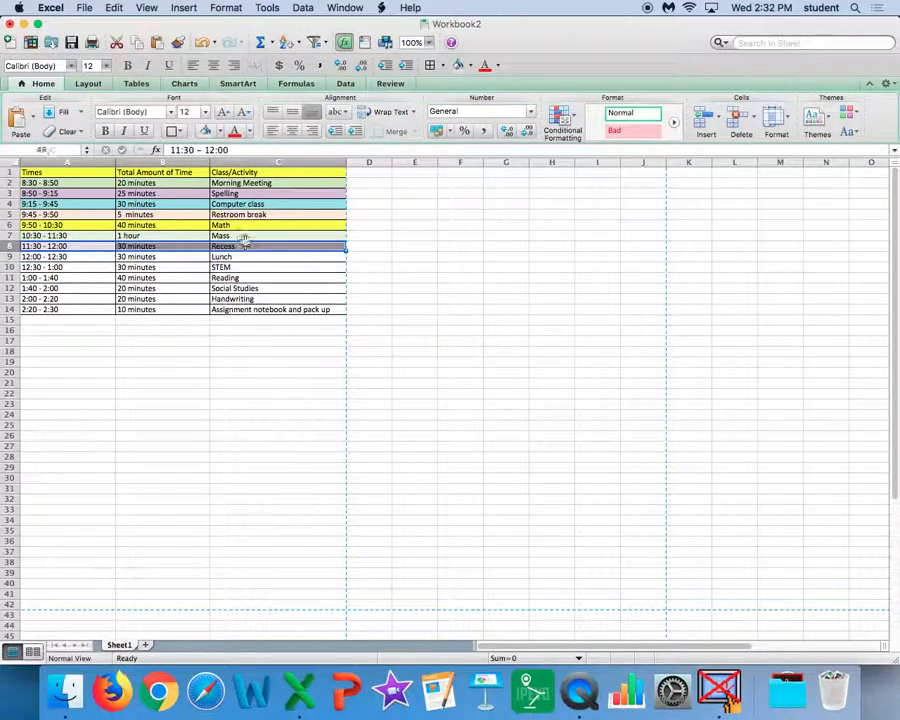
left_click(219, 131)
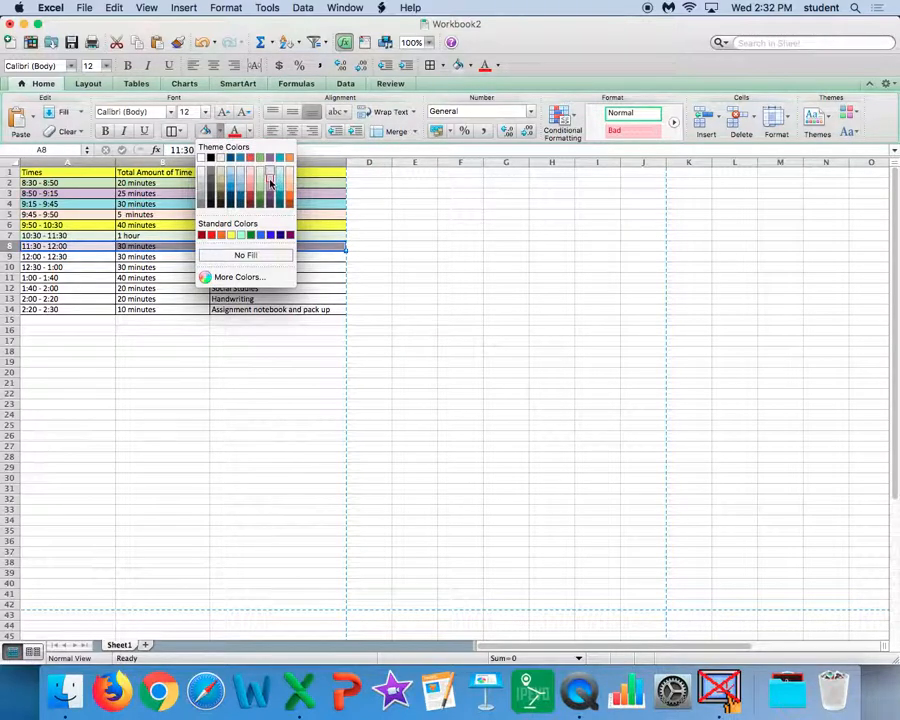
left_click(275, 180)
Step: Fill the Lunch row with light teal and the STEM row with the palest orange, across columns A to C
left_click_drag(100, 257, 236, 258)
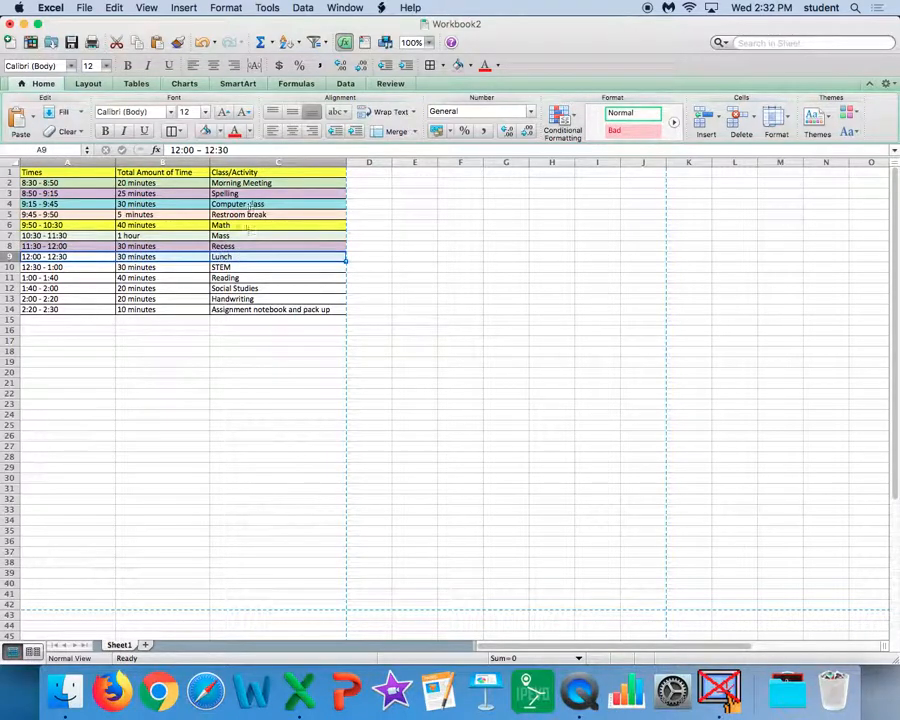
left_click(219, 131)
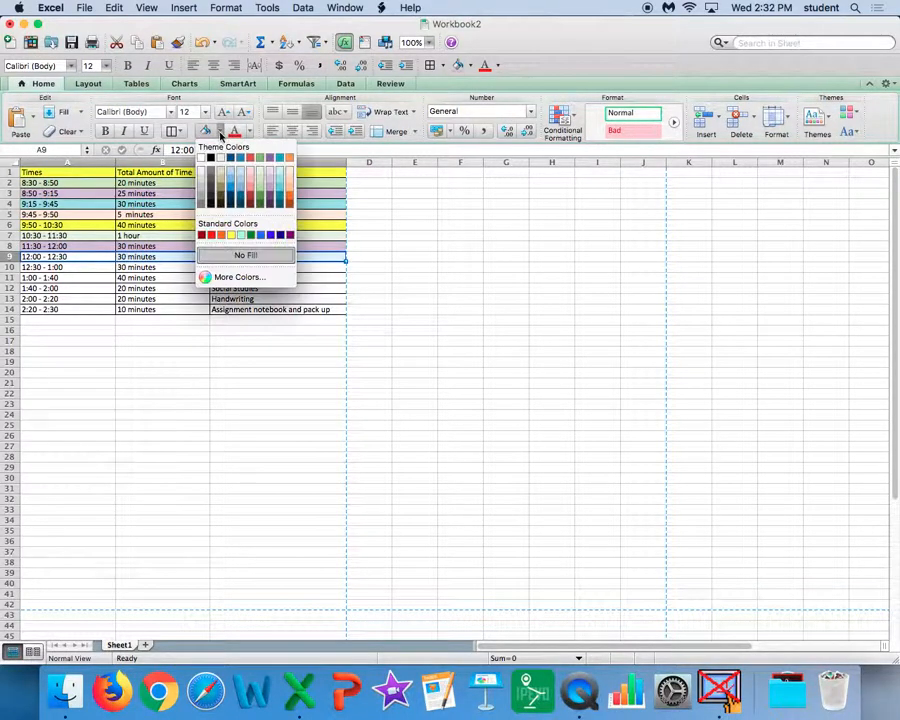
left_click(281, 187)
left_click_drag(100, 267, 236, 267)
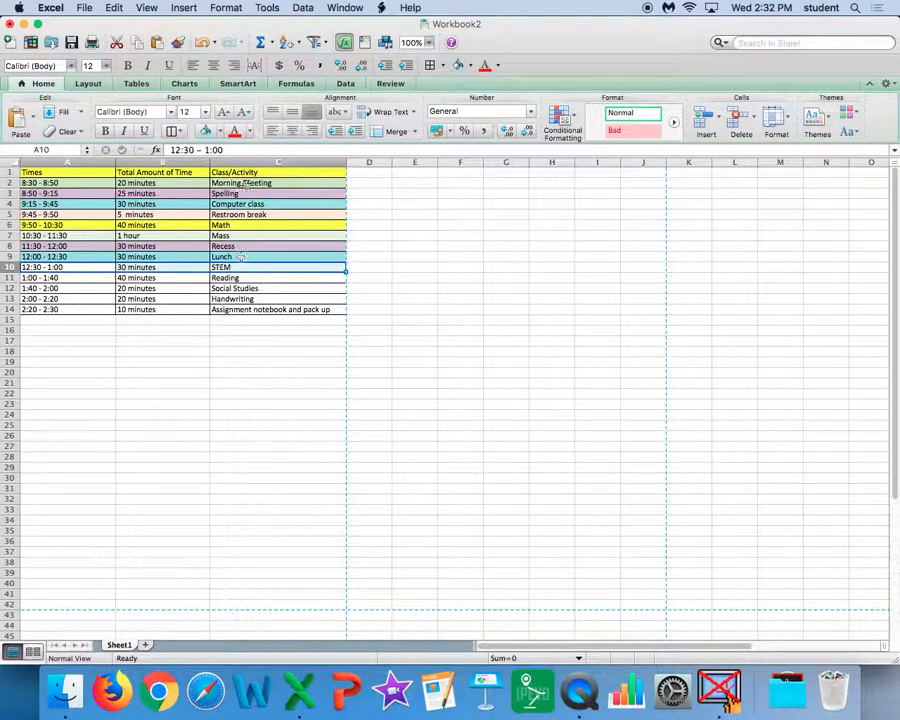
left_click(226, 134)
left_click(289, 178)
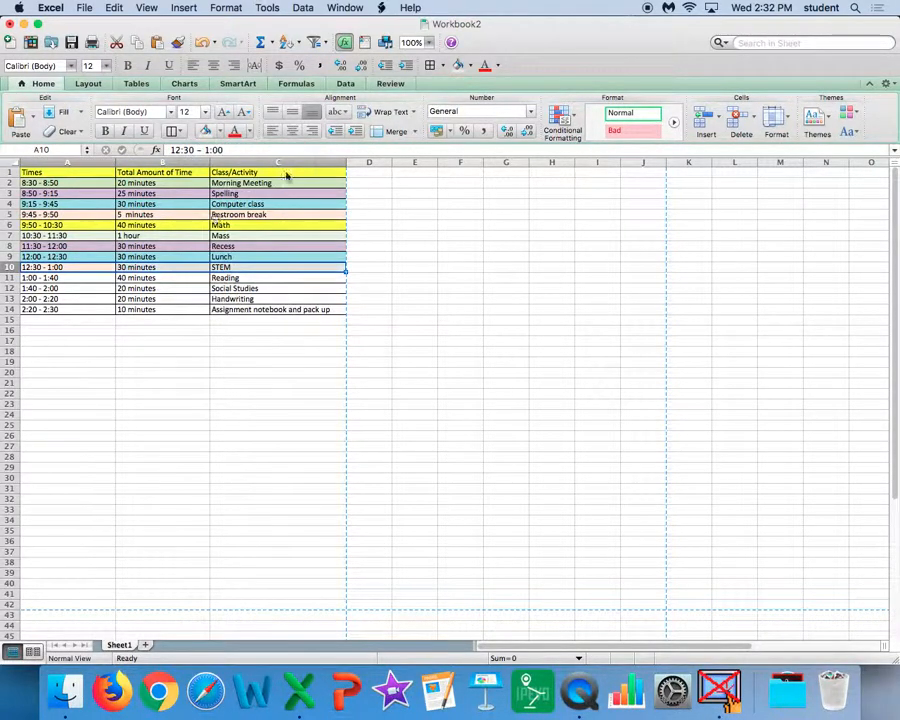
Step: Fill the Reading row with yellow and the Social Studies row with light green, across columns A to C
left_click_drag(96, 278, 281, 278)
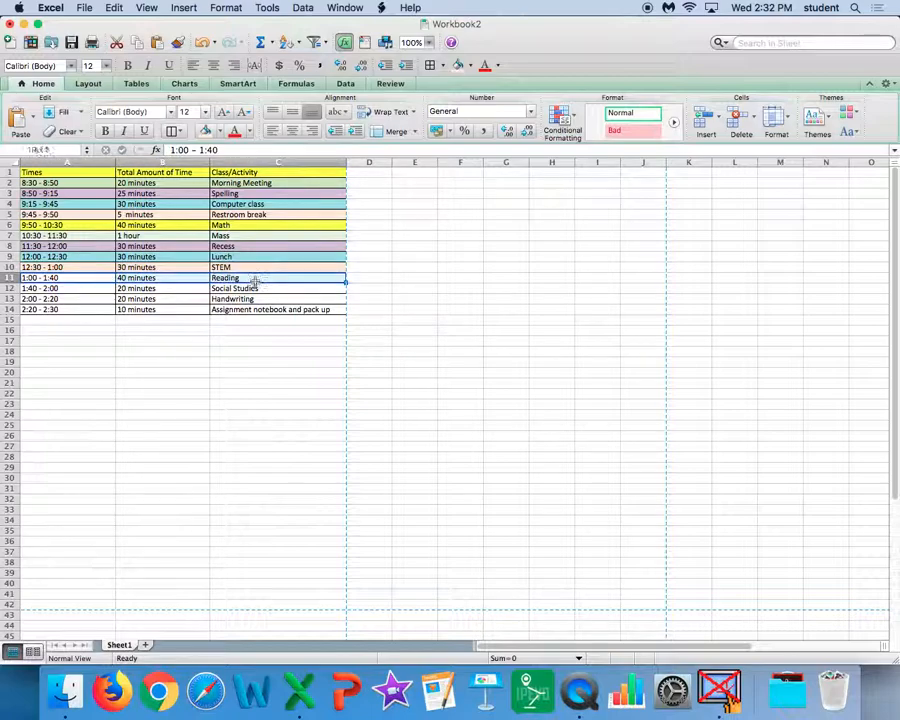
left_click(222, 134)
left_click(243, 232)
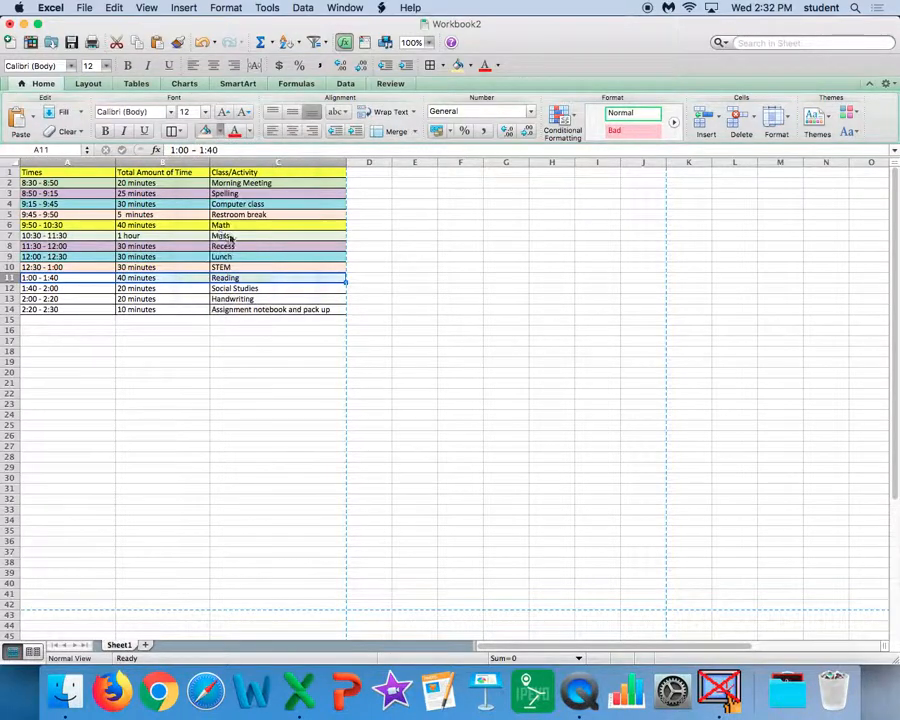
left_click_drag(92, 288, 278, 288)
left_click(214, 132)
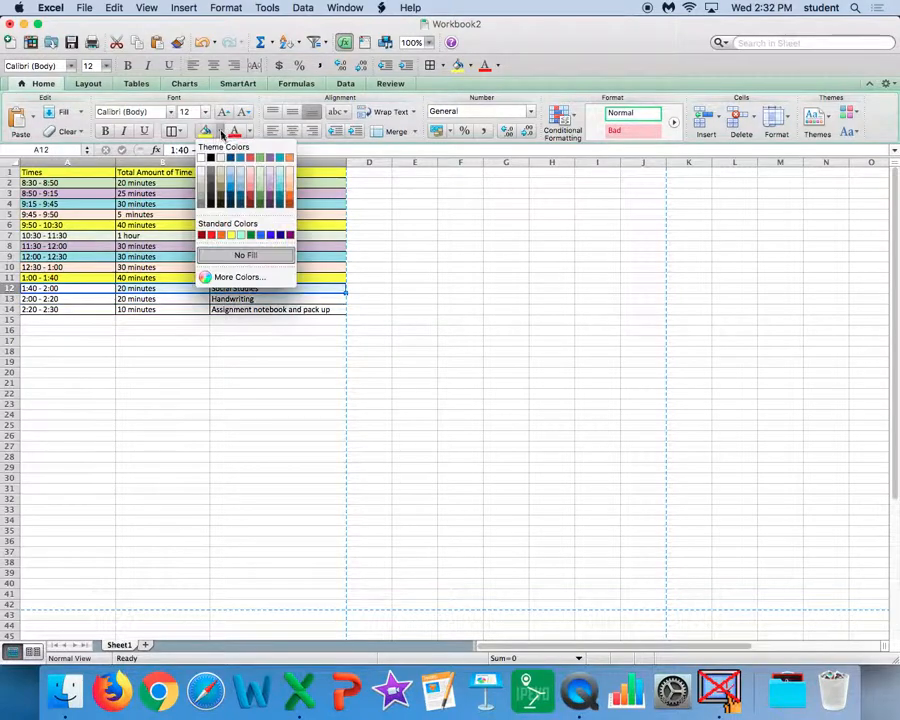
left_click(261, 180)
Step: Fill the Handwriting row with medium purple and the Assignment notebook and pack up row with light teal, across columns A to C
left_click_drag(66, 298, 305, 296)
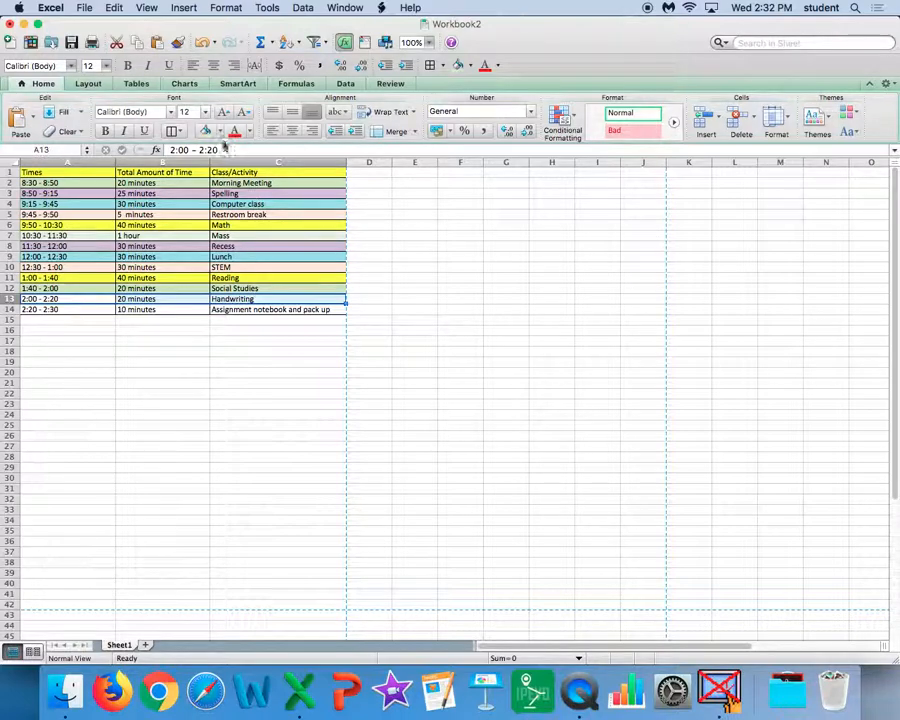
left_click(214, 132)
left_click(278, 181)
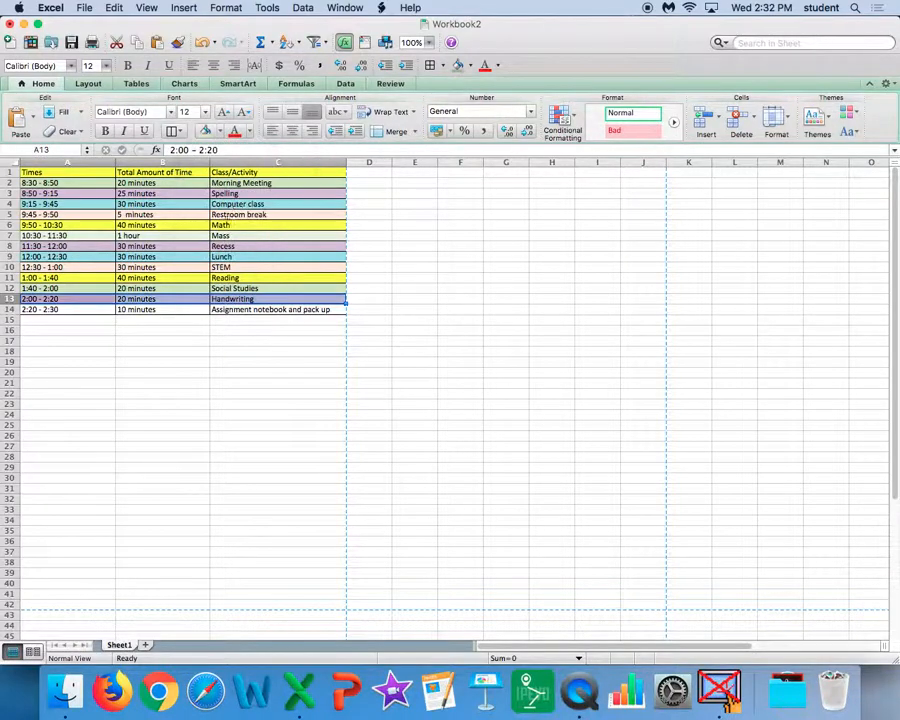
left_click(91, 309)
left_click_drag(91, 309, 345, 310)
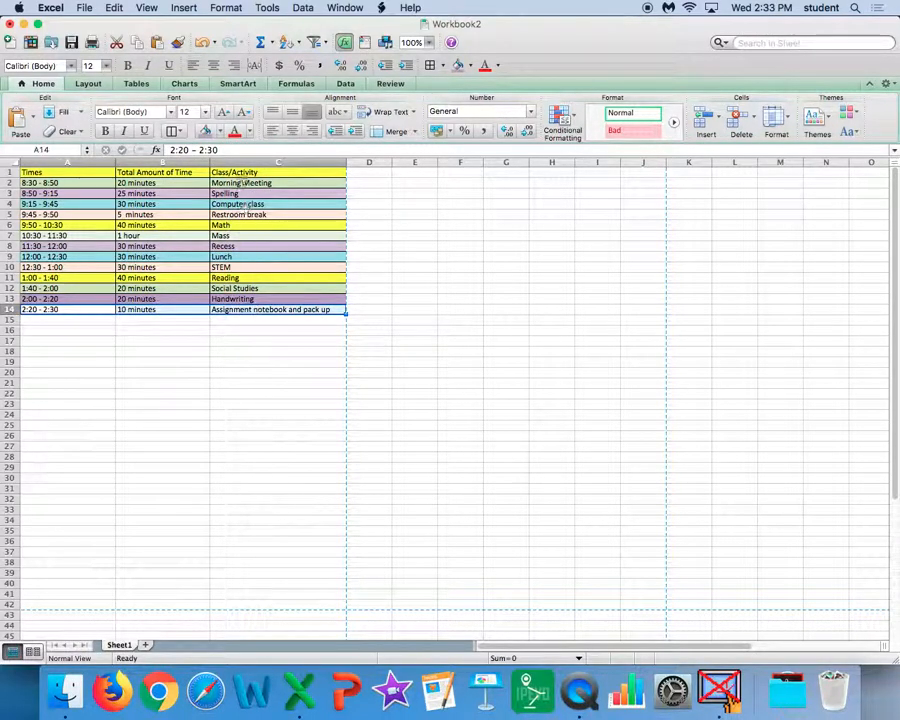
left_click(220, 134)
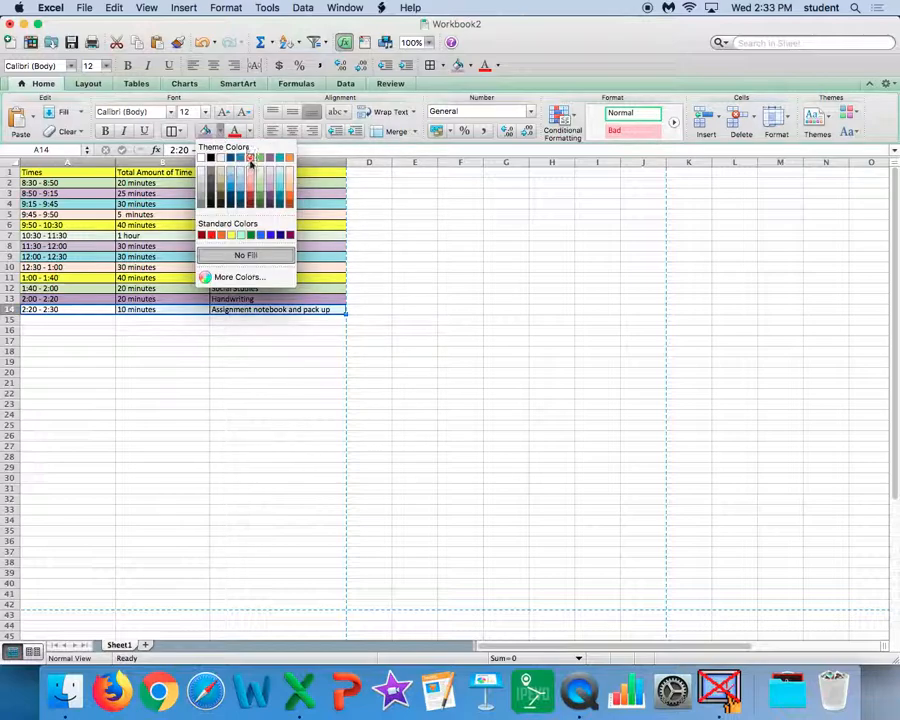
left_click(280, 176)
left_click(183, 349)
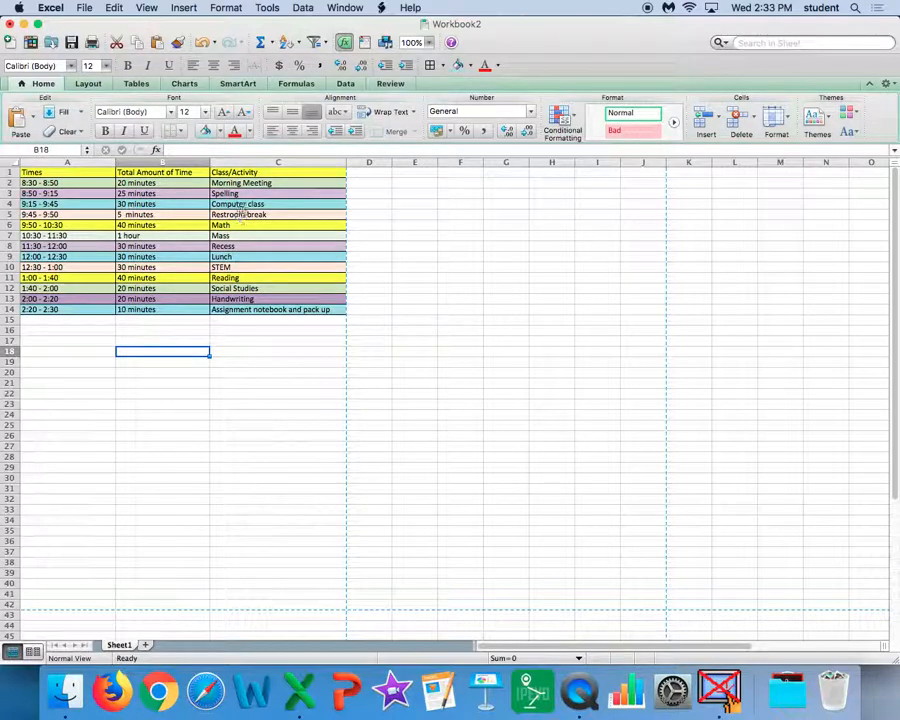